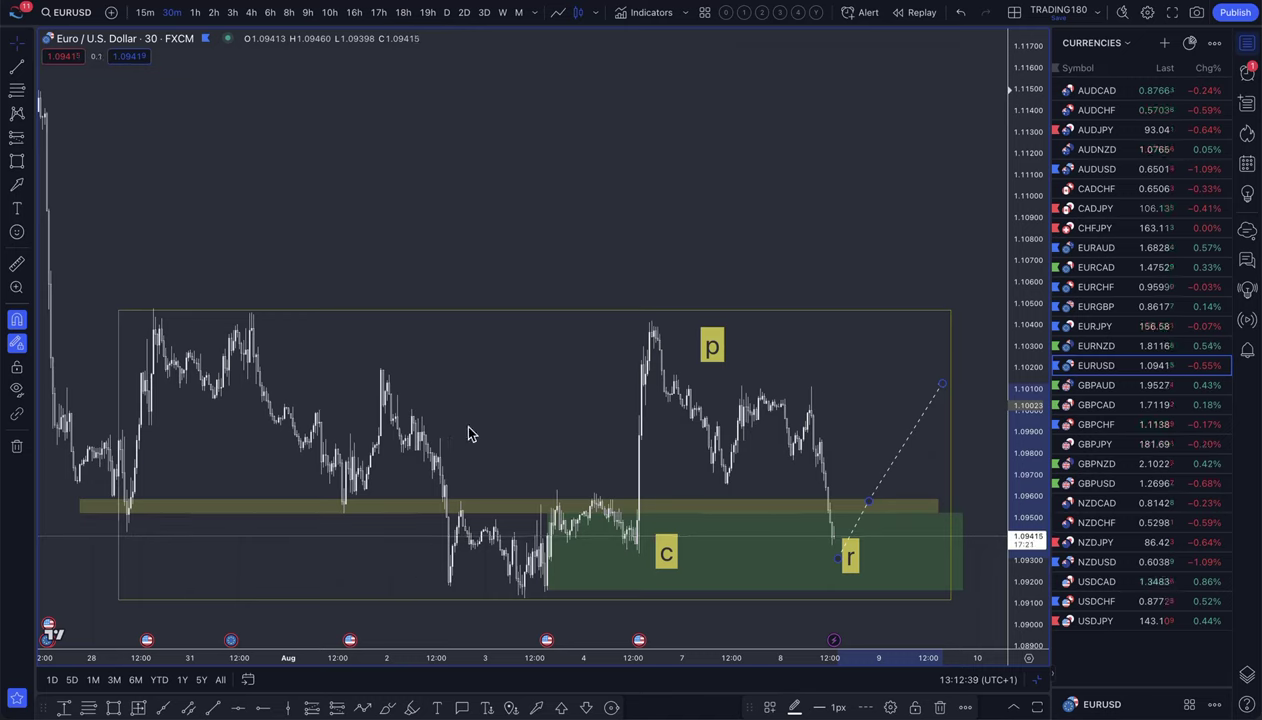
right_click(638, 406)
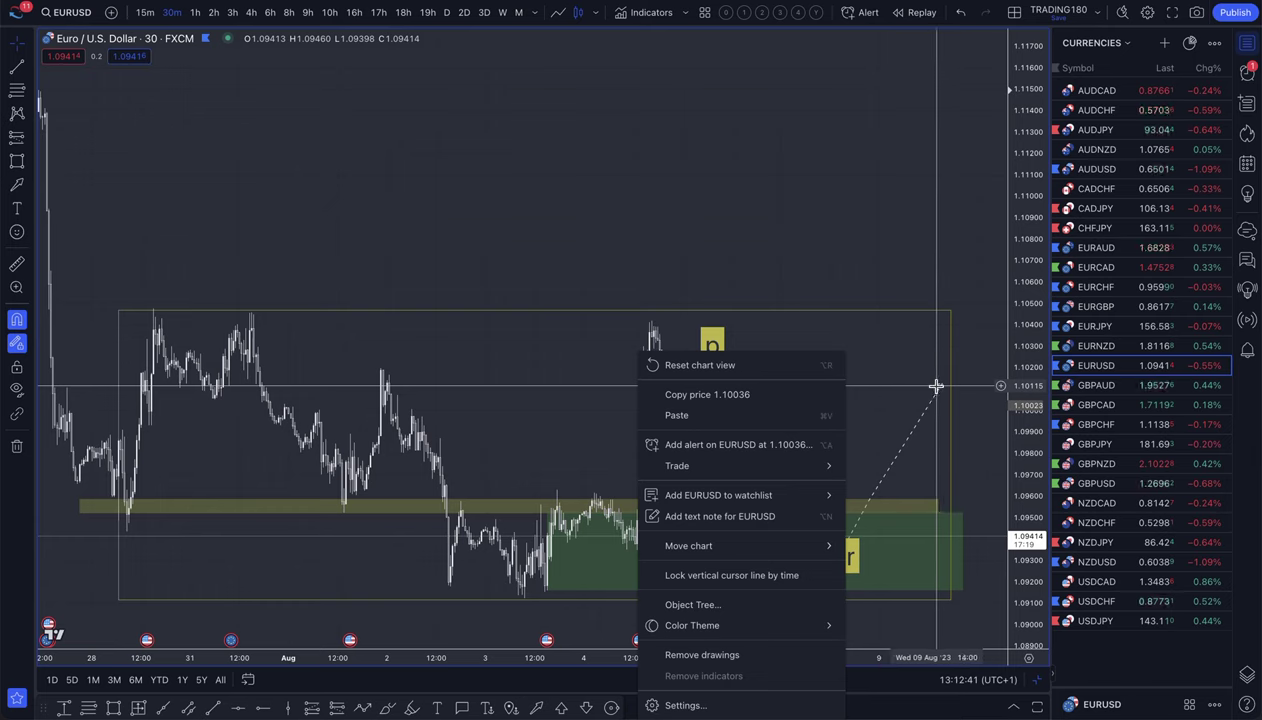
left_click(730, 250)
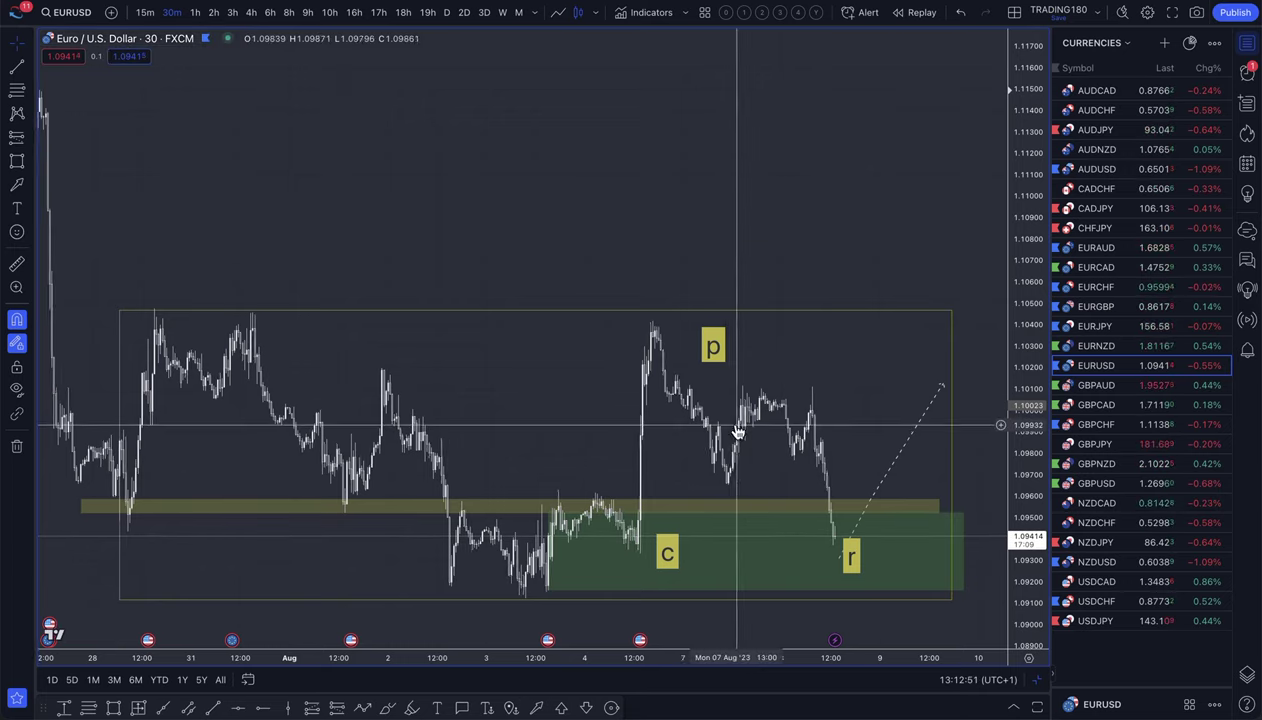
scroll(737, 420, "up", 1)
scroll(840, 460, "down", 1)
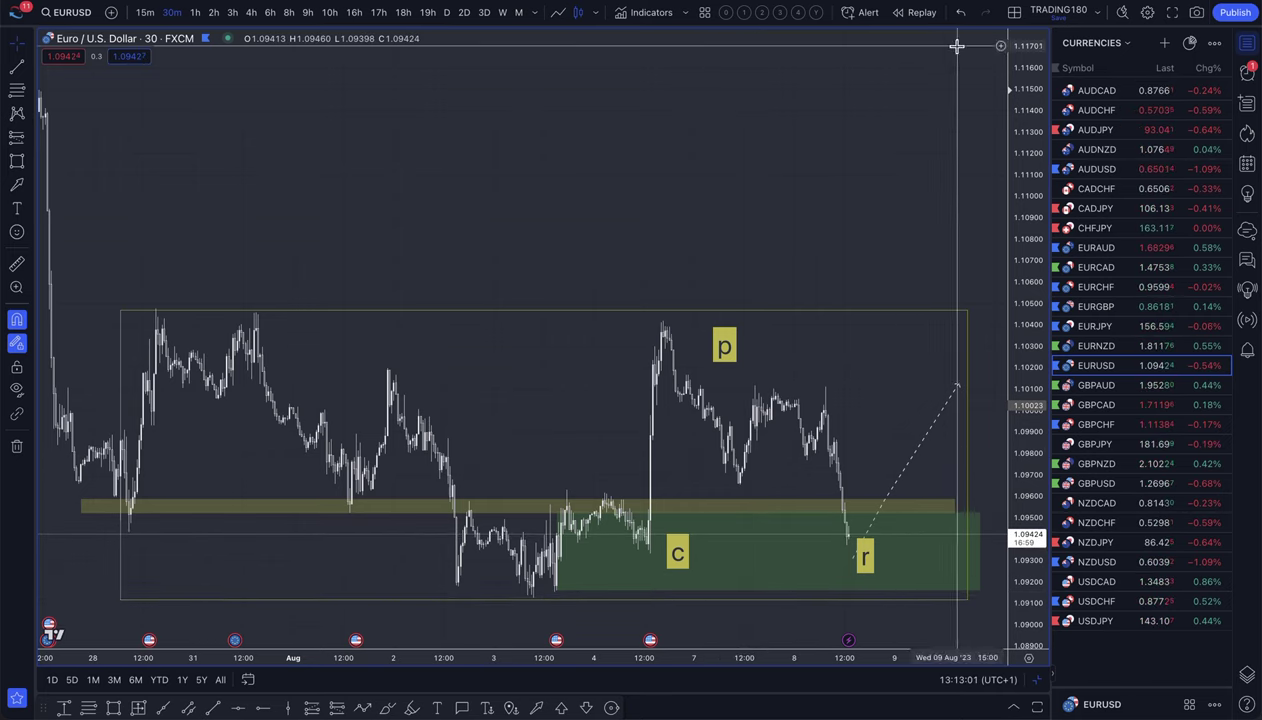
Start a bar replay of the EURUSD chart from the candle just before the 4 August rally.
left_click(918, 13)
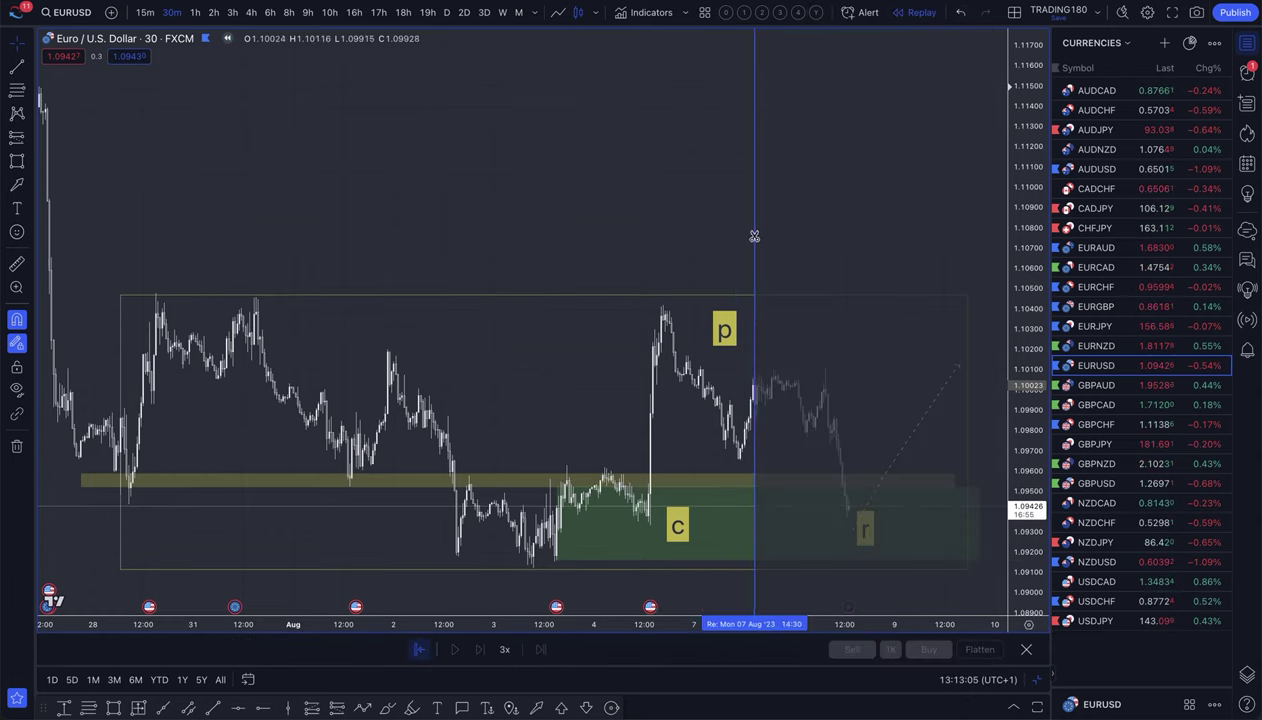
left_click(650, 367)
scroll(766, 405, "left", 5)
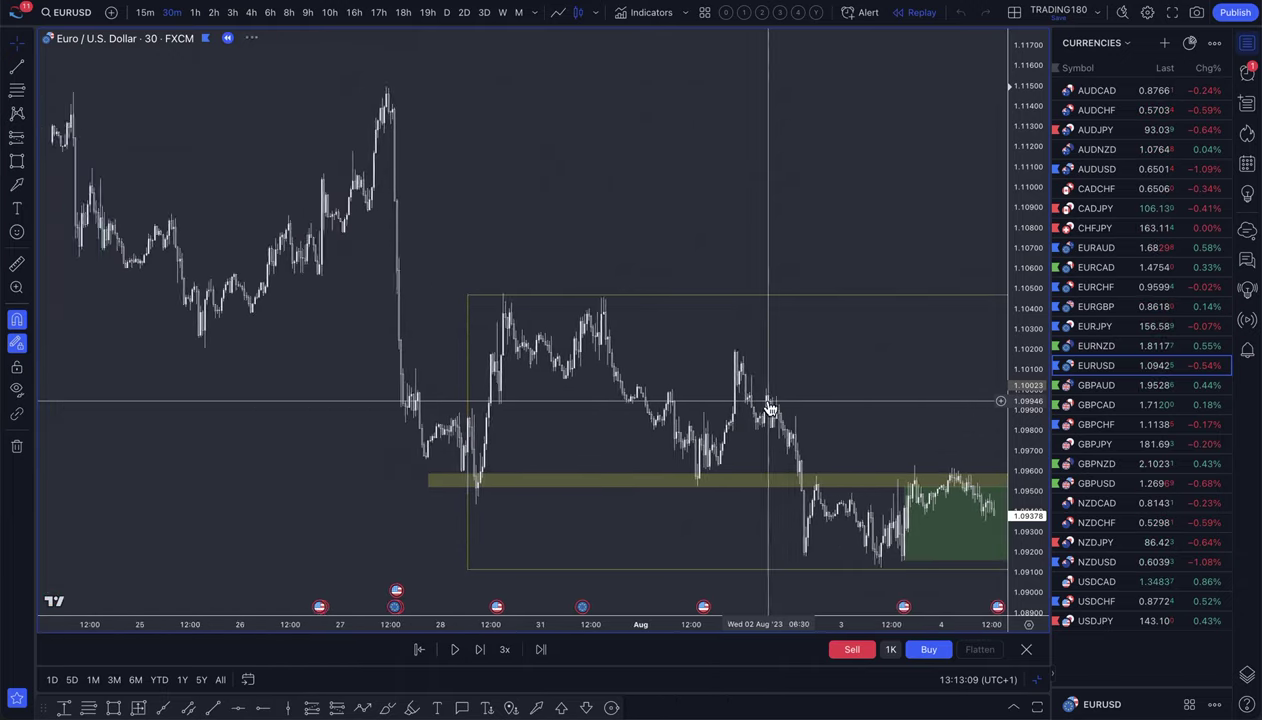
scroll(766, 401, "right", 5)
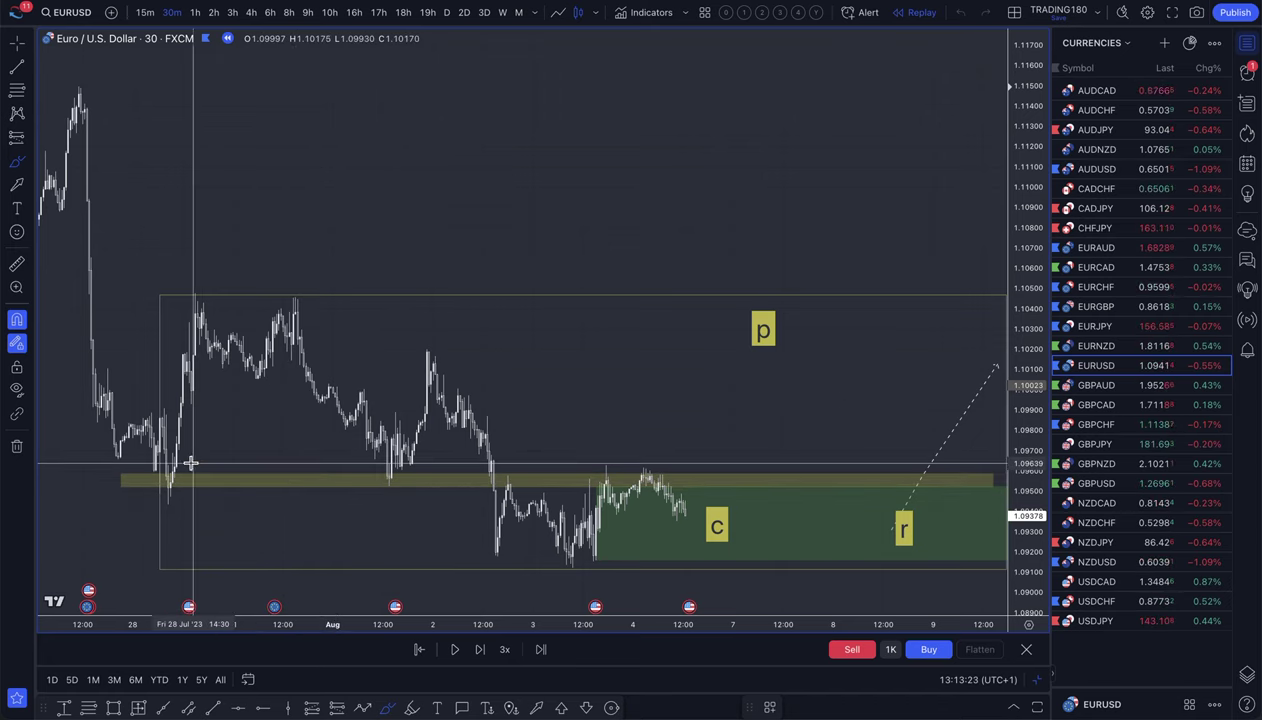
Mark with the Brush the spots where price touches the yellow zone before the 4 August rally.
left_click_drag(192, 459, 178, 466)
left_click_drag(384, 446, 418, 462)
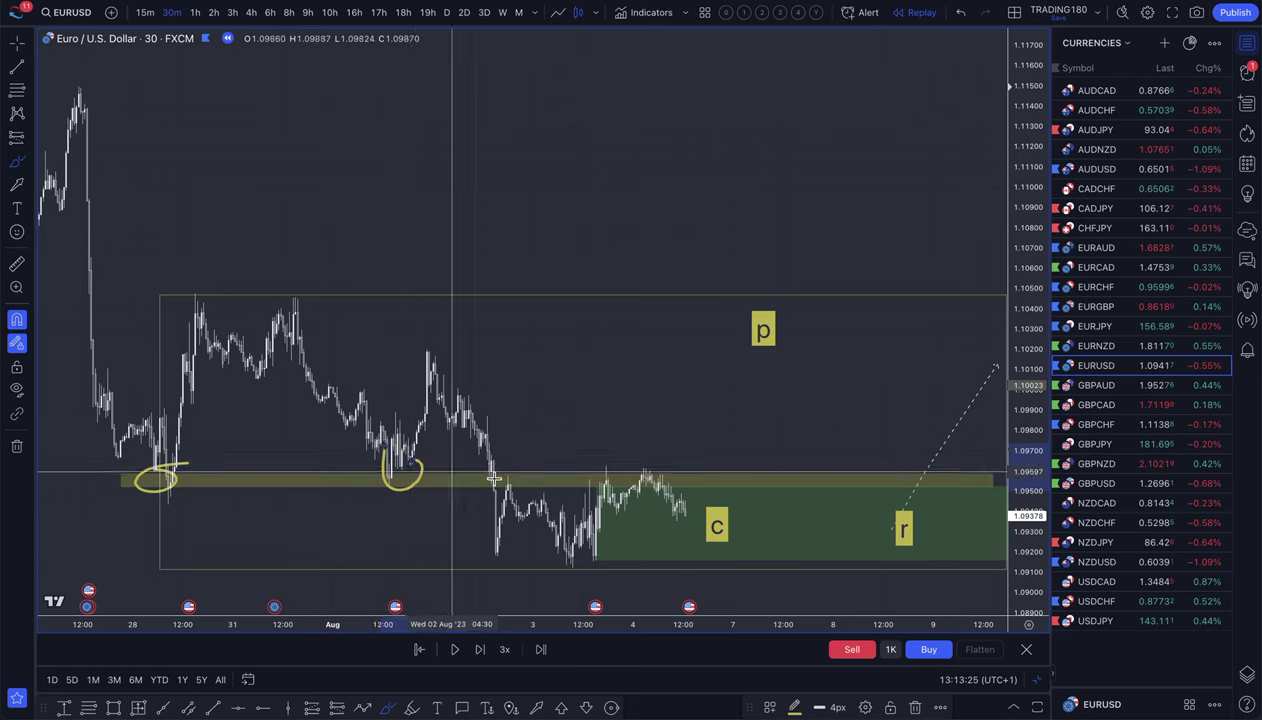
left_click_drag(503, 474, 528, 484)
mouse_move(617, 469)
left_mouse_down()
mouse_move(600, 481)
mouse_move(652, 482)
left_mouse_up()
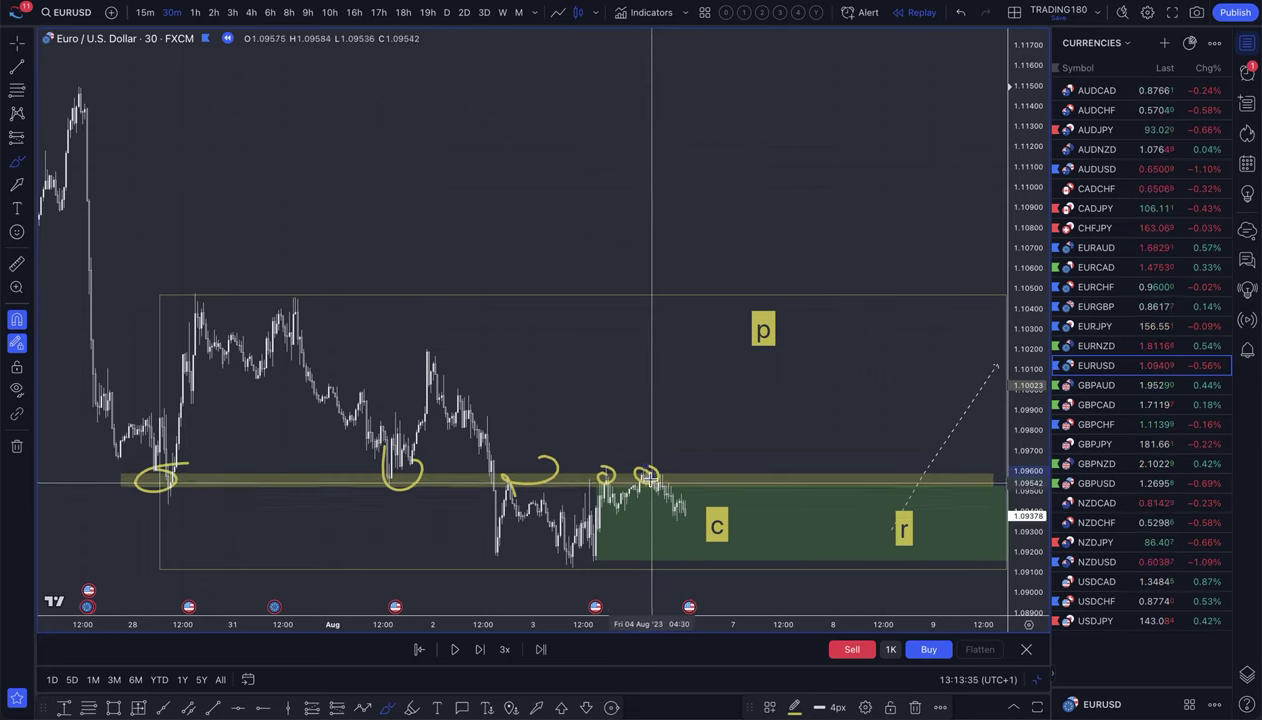
Step the replay forward candle by candle through the 4 August rally and return the chart to real time.
scroll(645, 465, "up", 3)
scroll(645, 465, "up", 3)
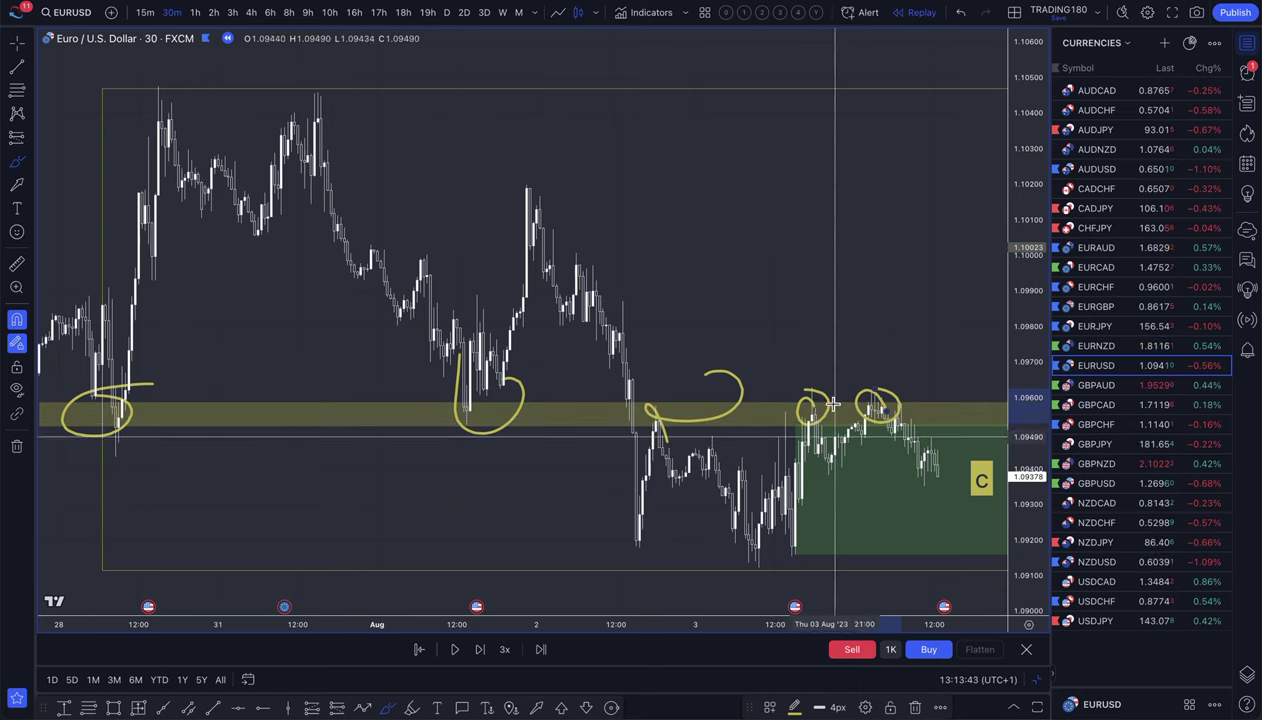
scroll(910, 434, "right", 2)
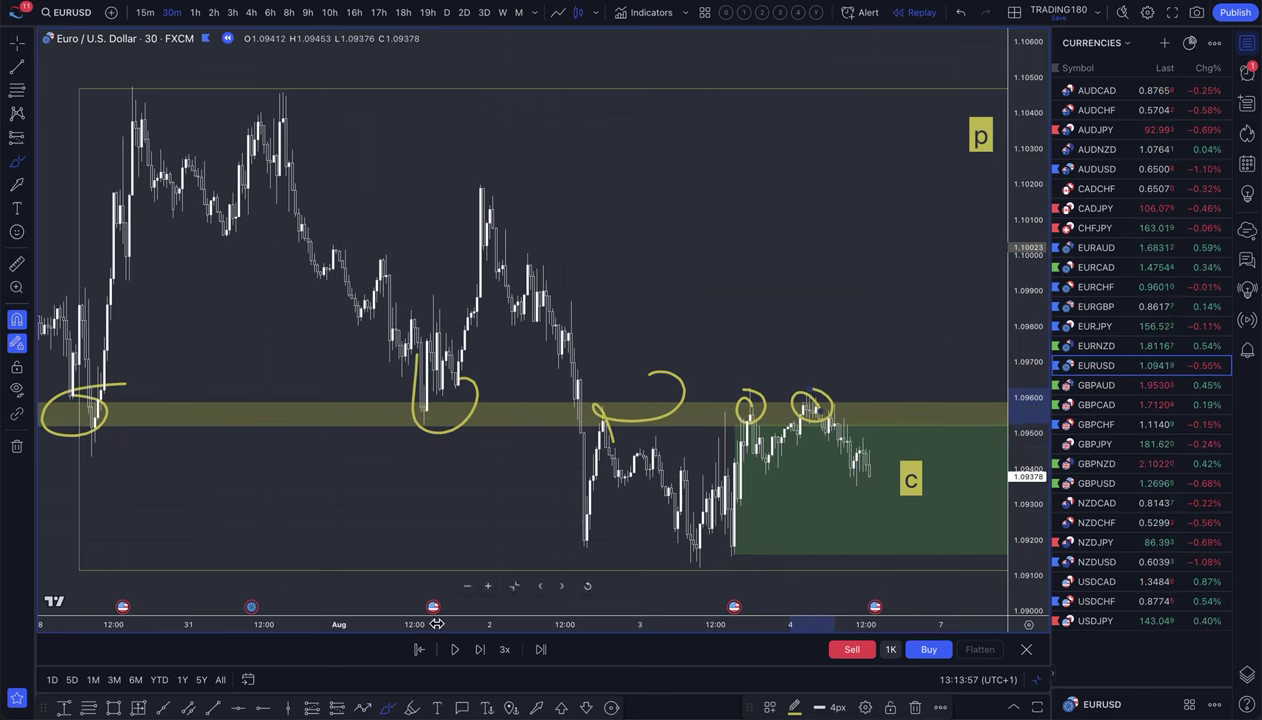
left_click(481, 650)
left_click(481, 650)
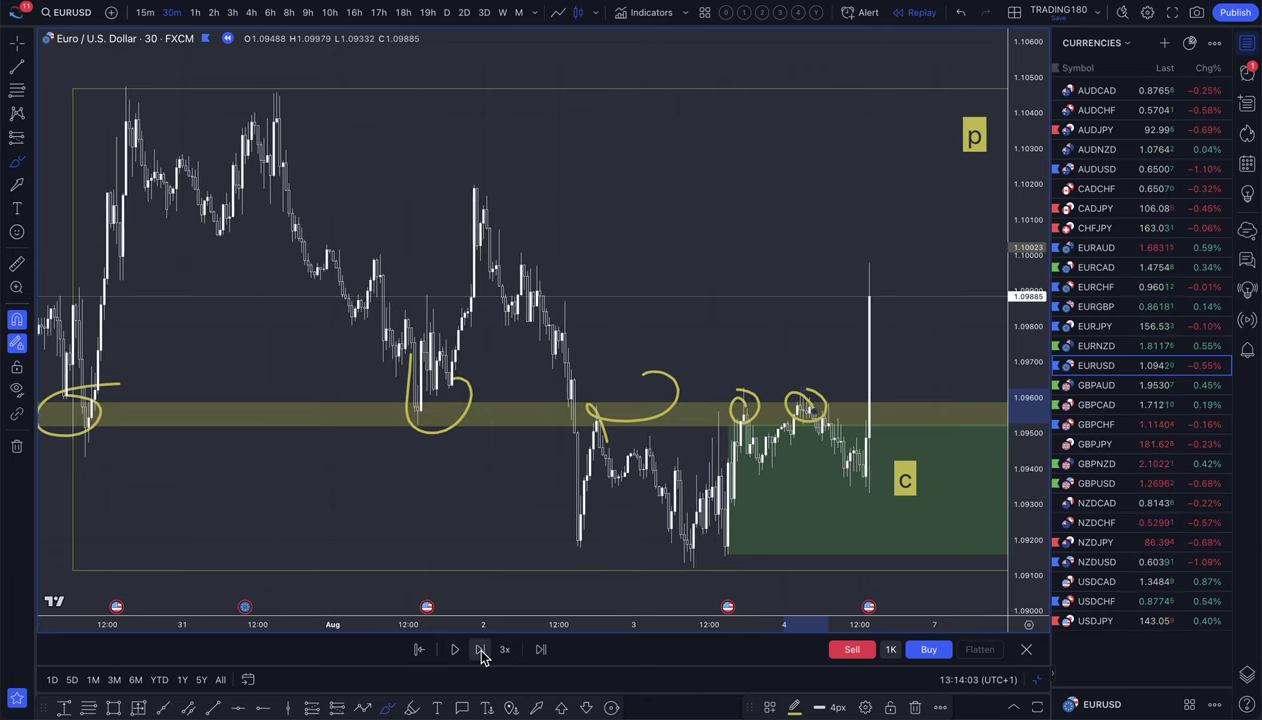
left_click(481, 650)
left_click(481, 650)
left_click(481, 650)
left_click(481, 650)
left_click(481, 650)
left_click(481, 650)
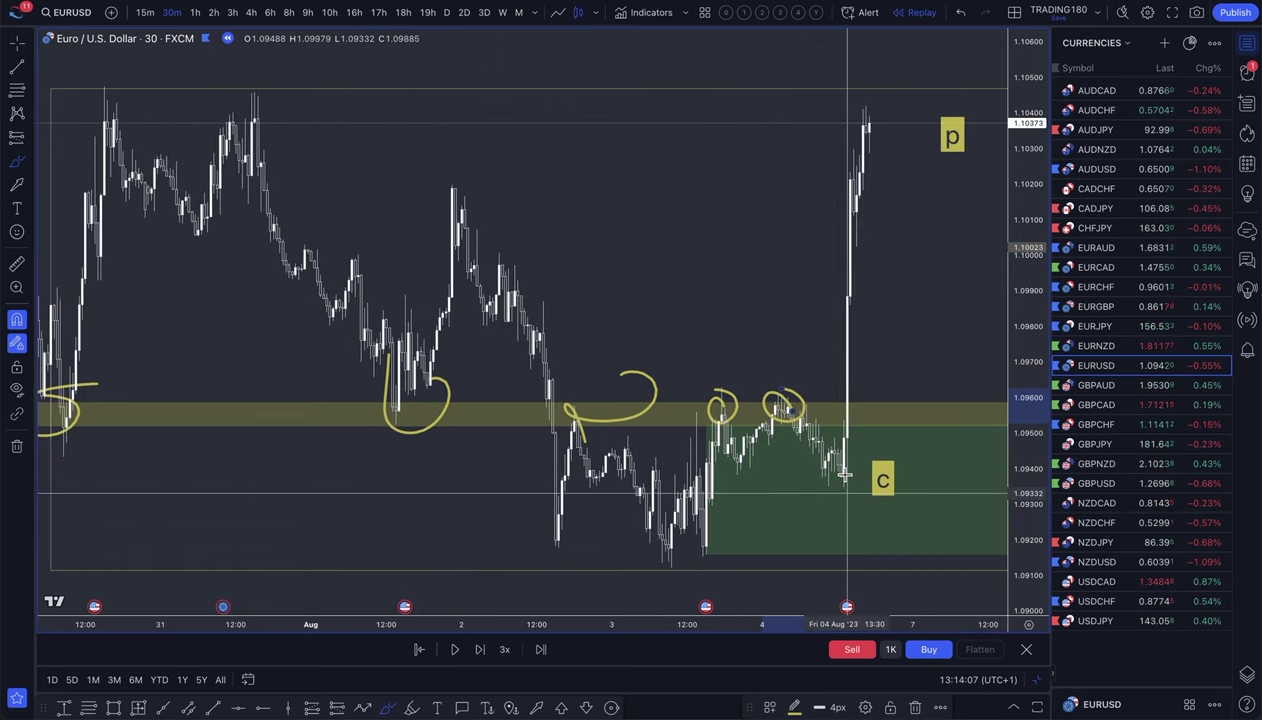
scroll(825, 483, "down", 3)
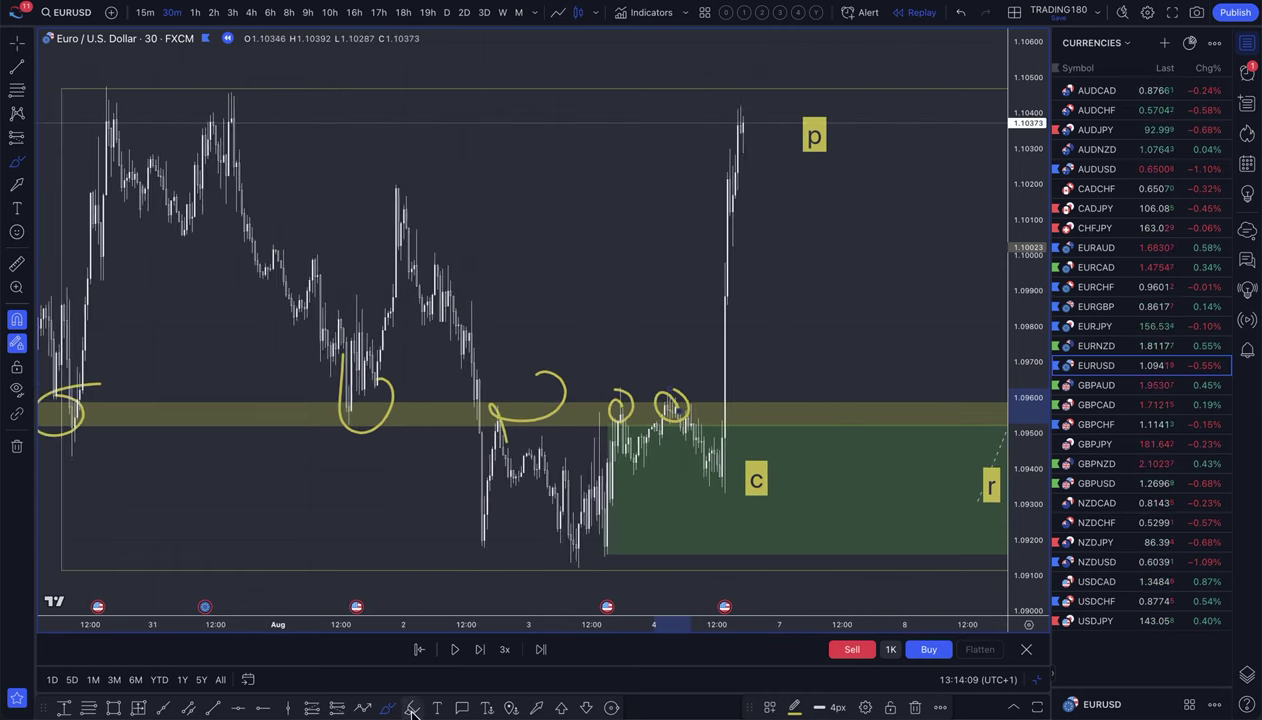
left_click(481, 650)
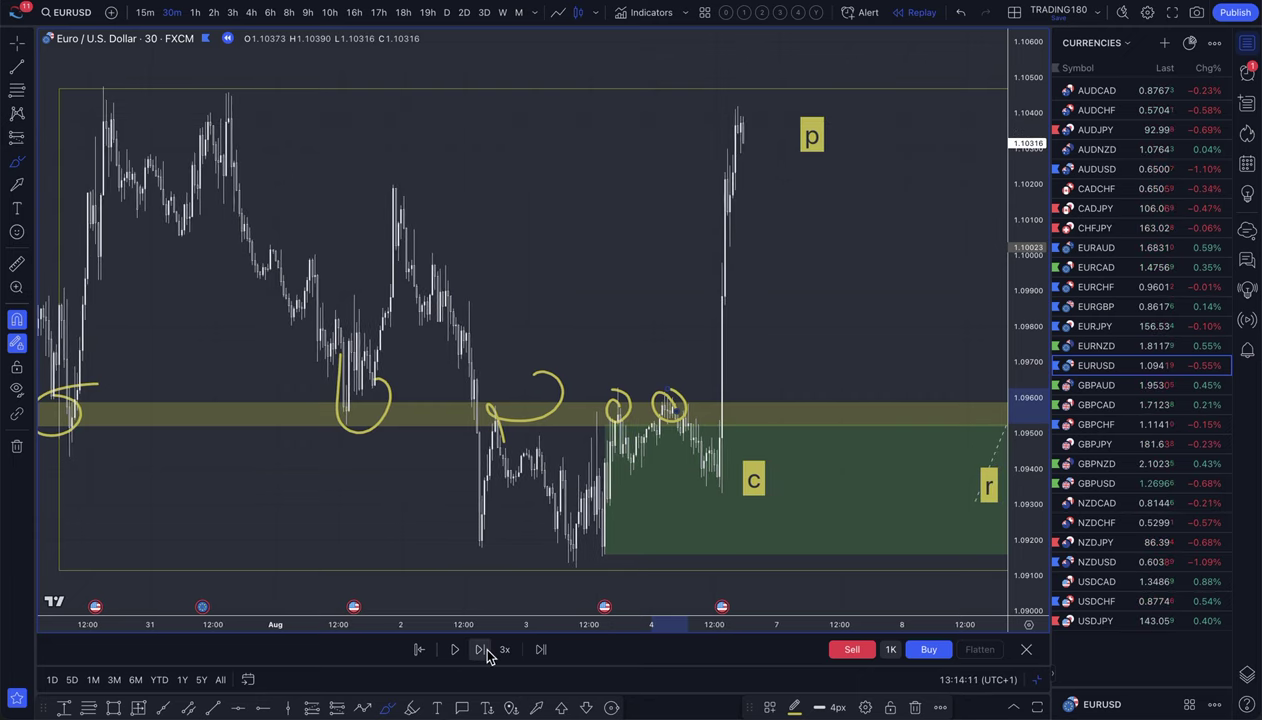
left_click(541, 650)
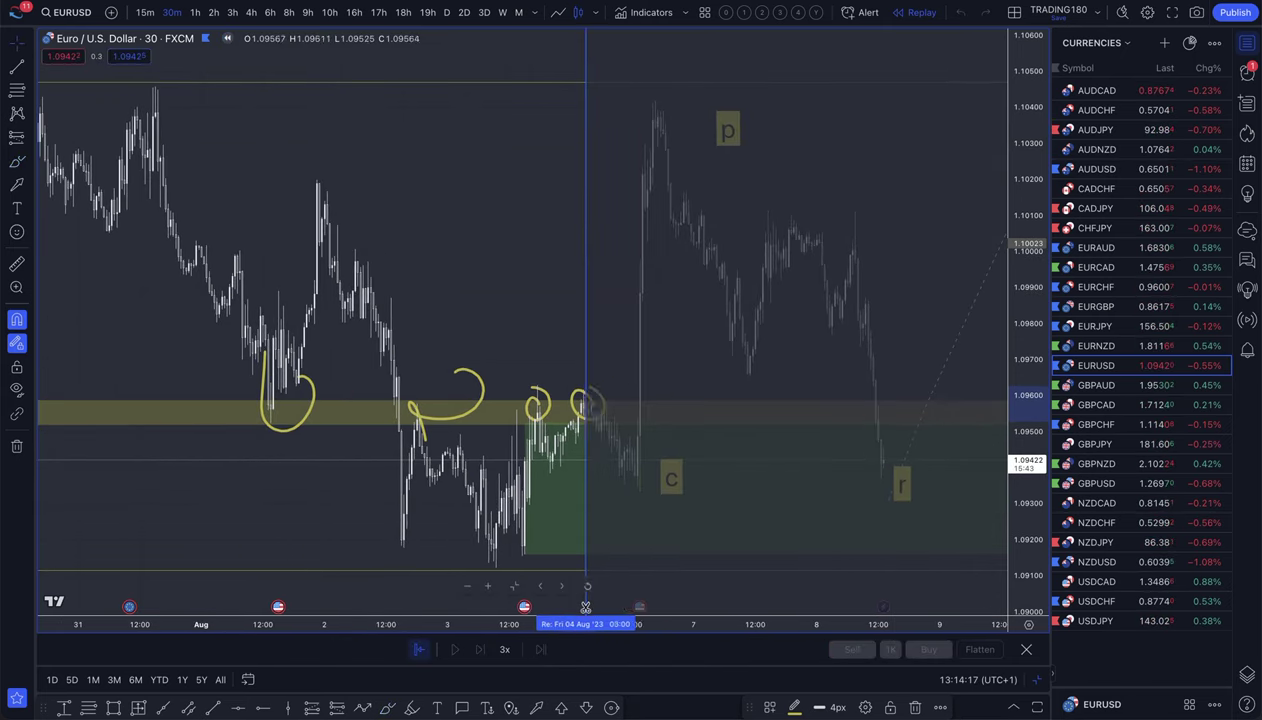
left_click(419, 650)
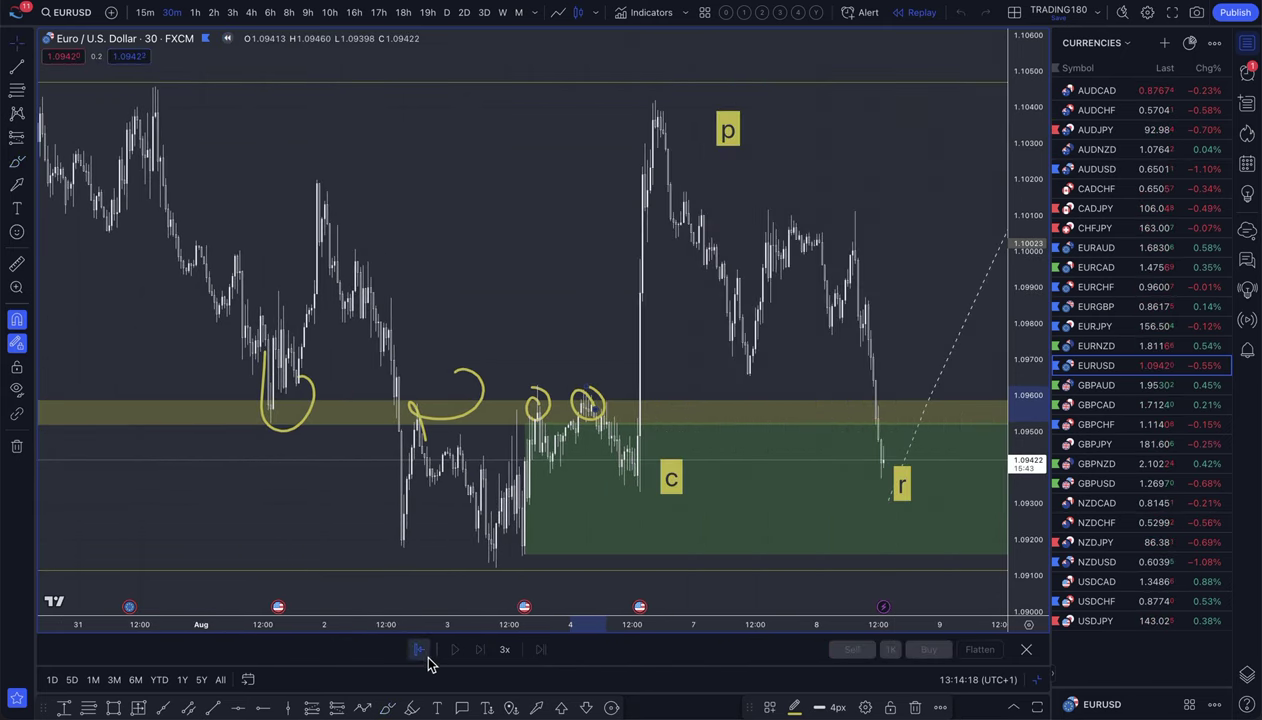
Brush a downward arrow across the green zone beside the c label and write an S above it.
left_click(16, 162)
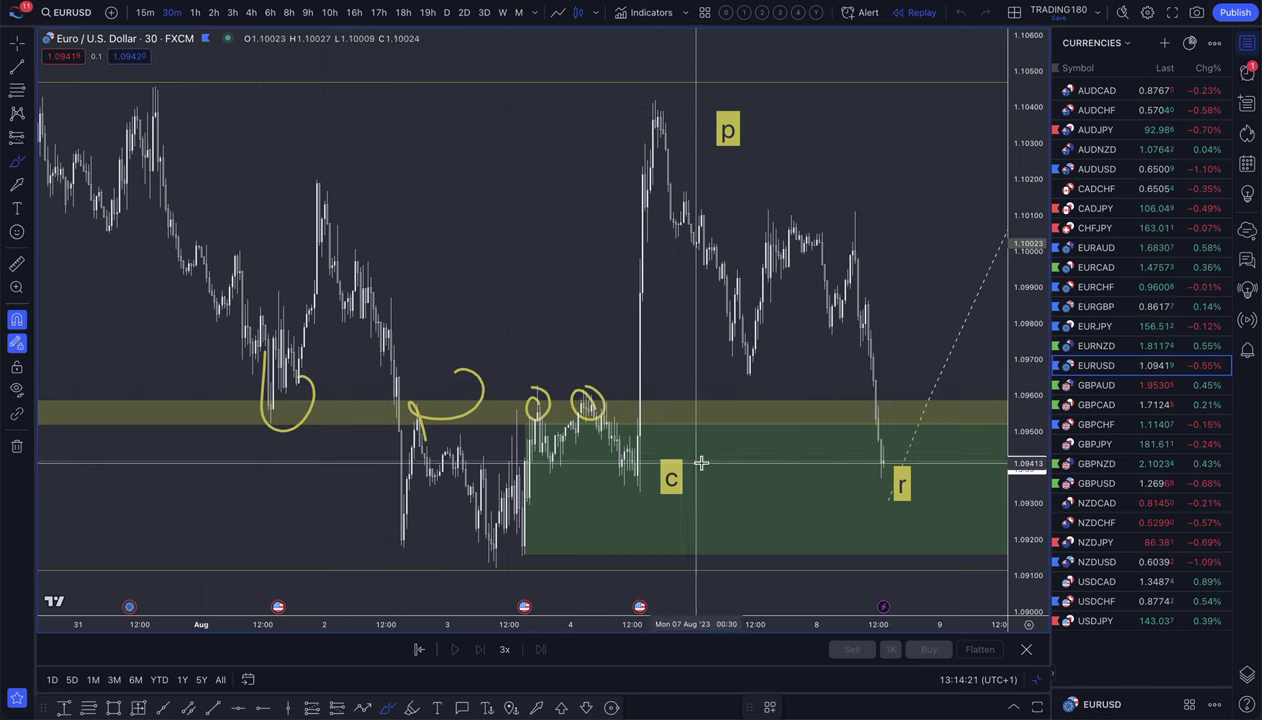
scroll(683, 495, "down", 2)
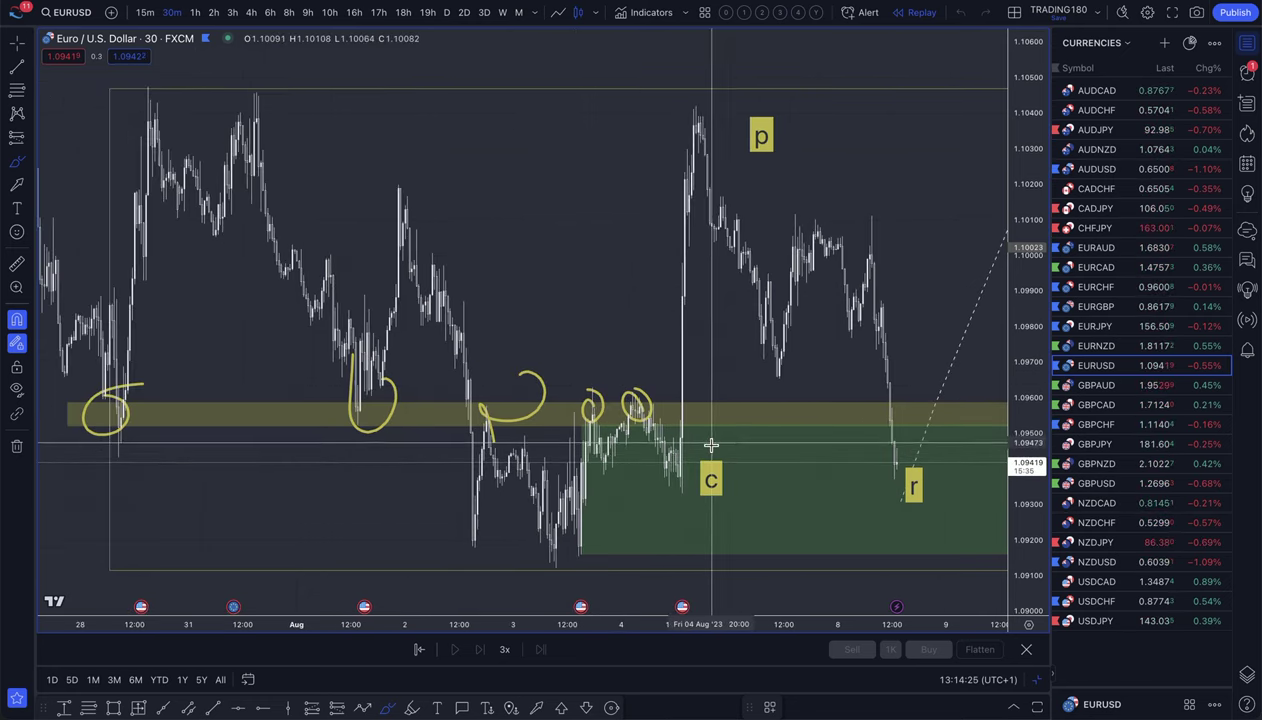
mouse_move(715, 440)
left_mouse_down()
mouse_move(761, 493)
mouse_move(768, 478)
left_mouse_up()
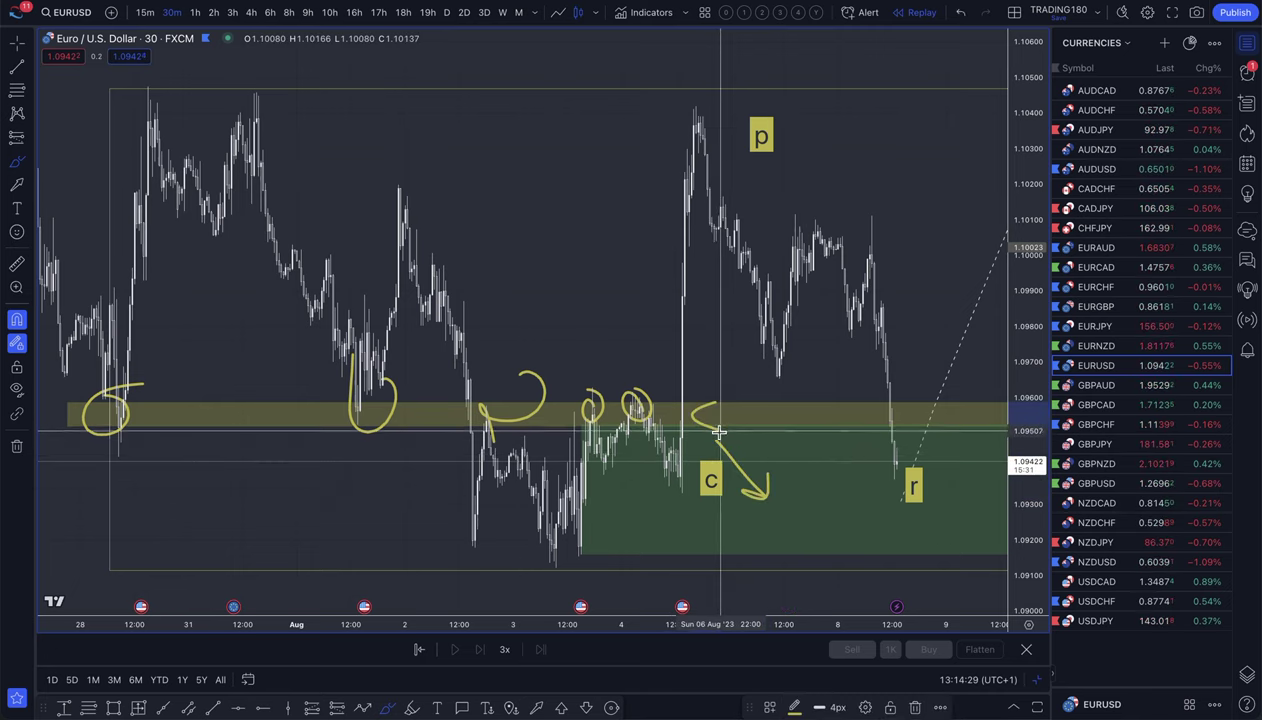
left_click_drag(718, 432, 706, 438)
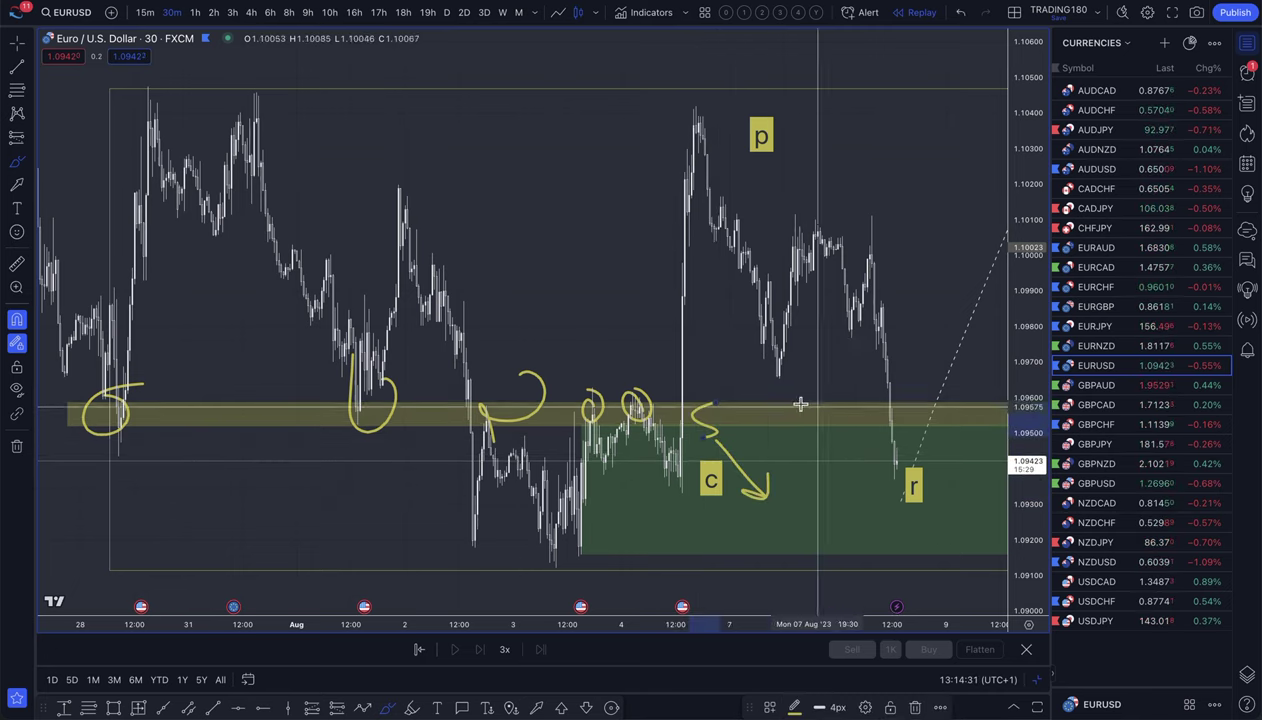
Circle the c, p and r labels with the Brush and write a B above r.
left_click_drag(676, 496, 705, 462)
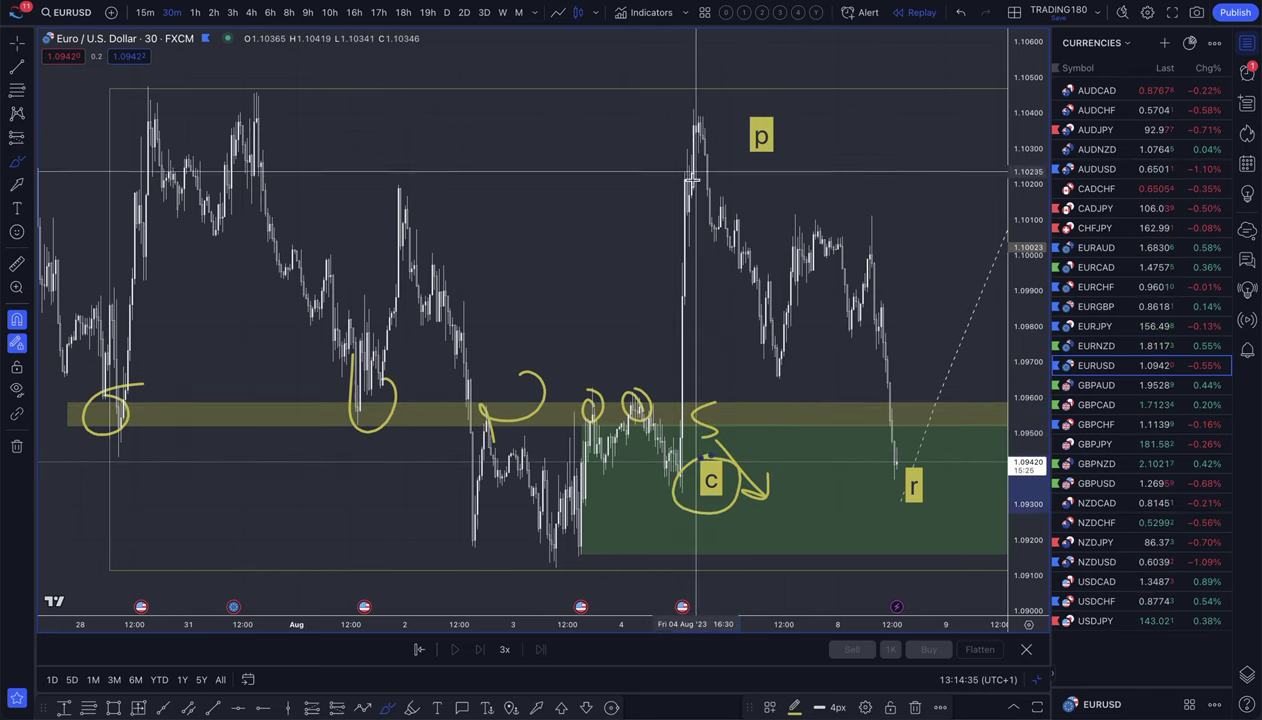
mouse_move(758, 100)
left_mouse_down()
mouse_move(672, 117)
mouse_move(715, 88)
left_mouse_up()
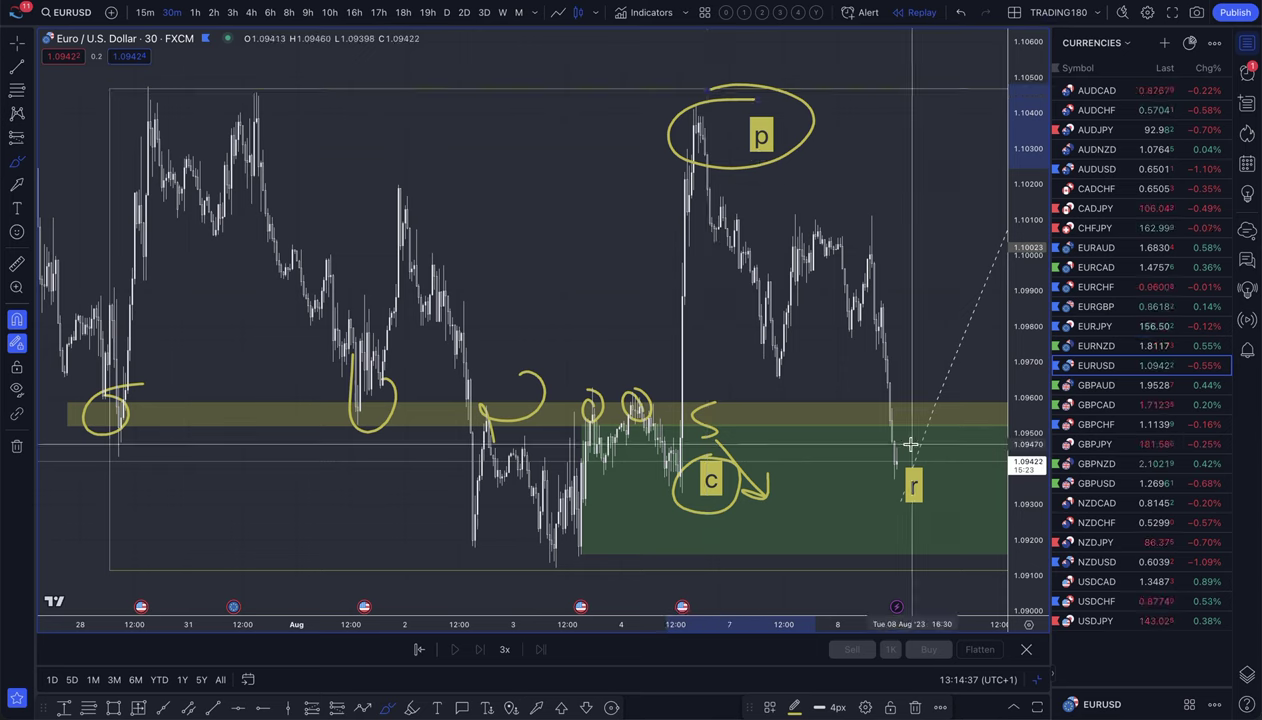
mouse_move(910, 452)
left_mouse_down()
mouse_move(856, 478)
mouse_move(902, 458)
mouse_move(848, 416)
mouse_move(870, 438)
left_mouse_up()
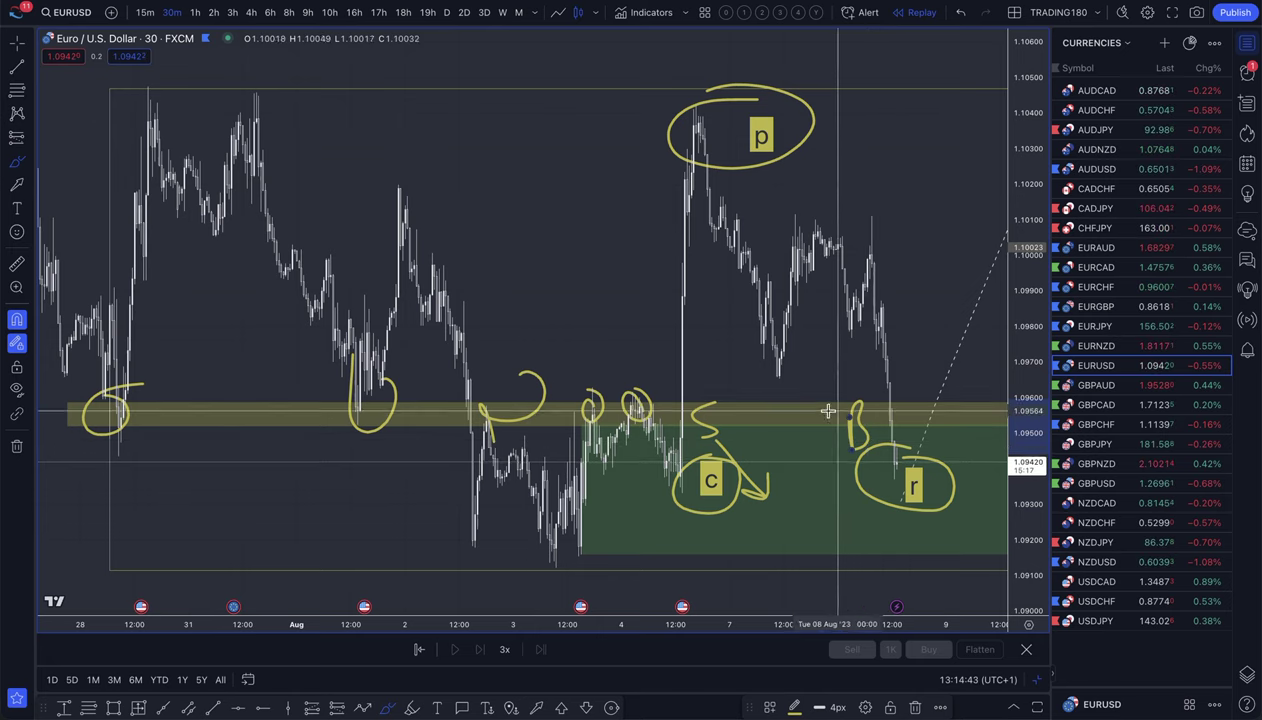
Write an S beside the p label and beside the last lower peak, and a second B above r, marking the drop into the yellow zone.
scroll(857, 446, "down", 3)
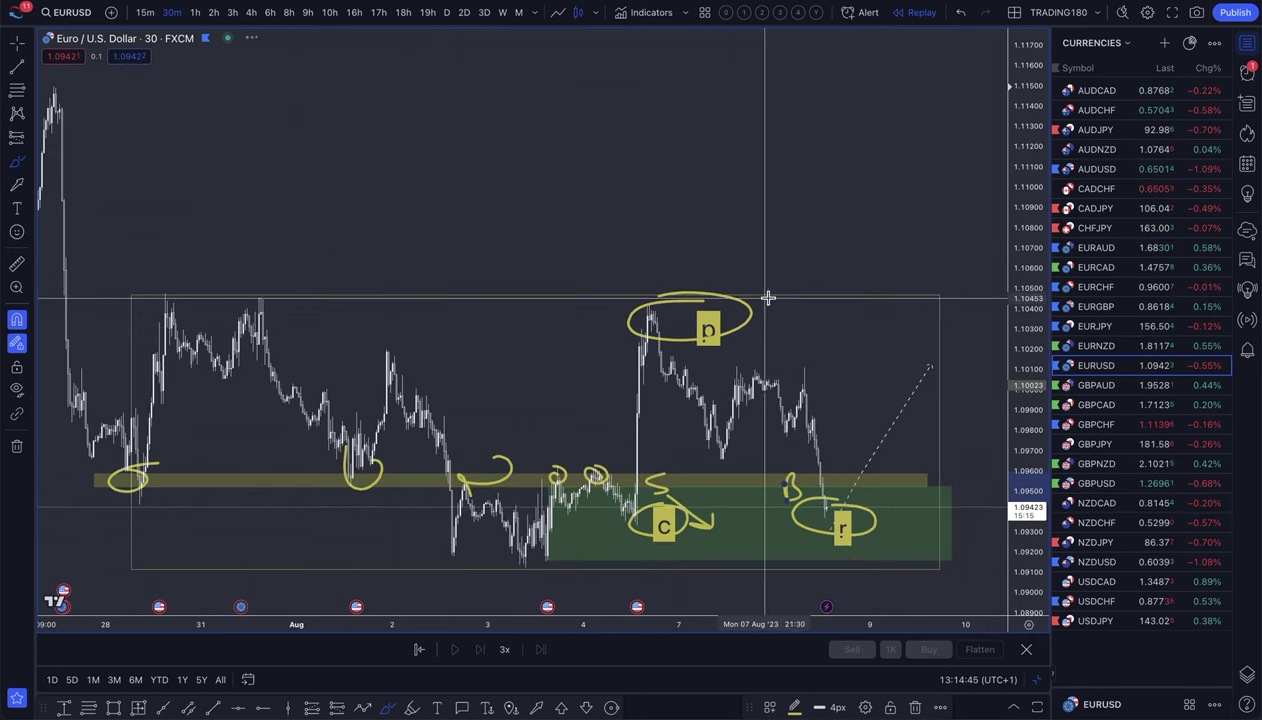
left_click_drag(773, 297, 765, 331)
left_click_drag(834, 364, 826, 388)
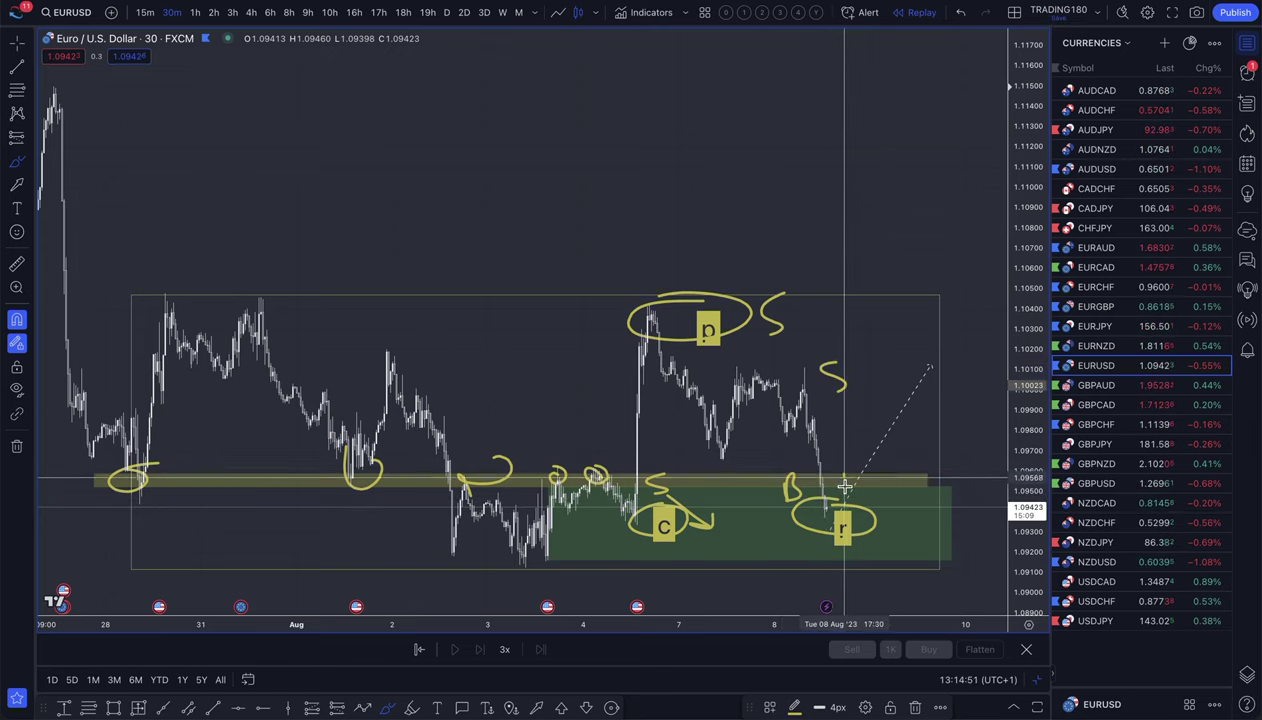
mouse_move(848, 472)
left_mouse_down()
mouse_move(862, 456)
mouse_move(834, 492)
left_mouse_up()
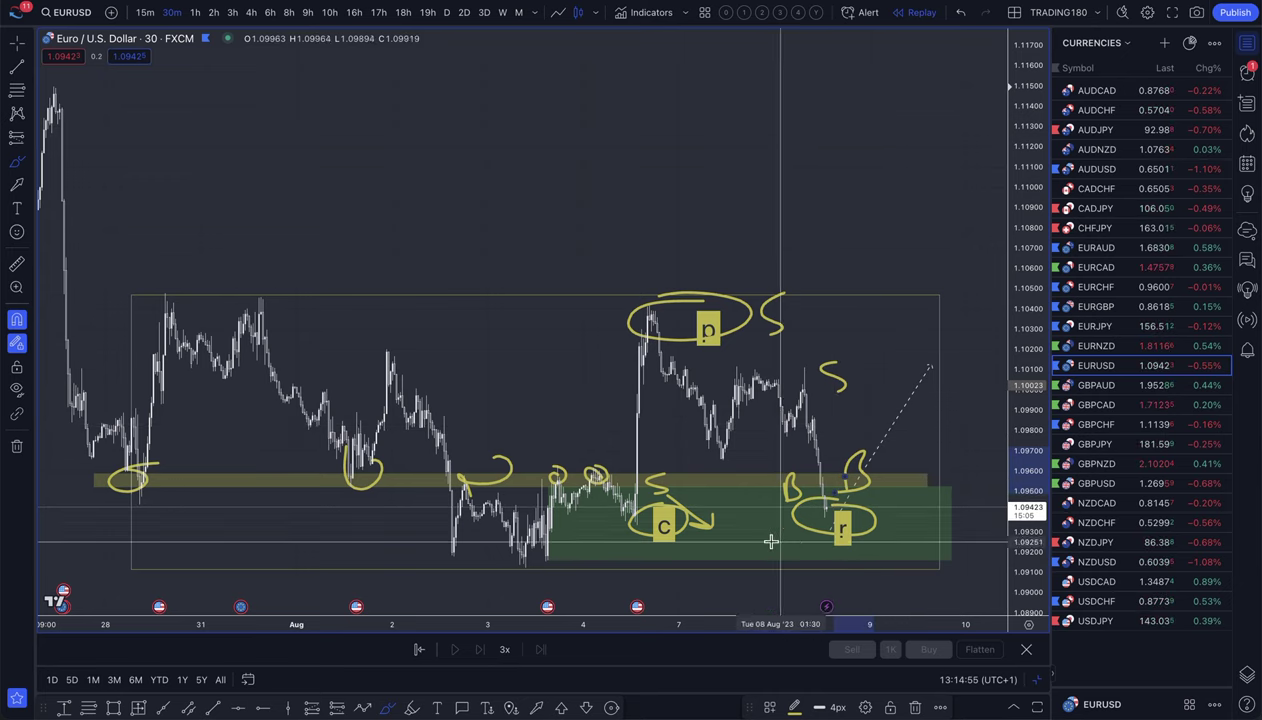
scroll(758, 480, "up", 1)
scroll(758, 480, "up", 3)
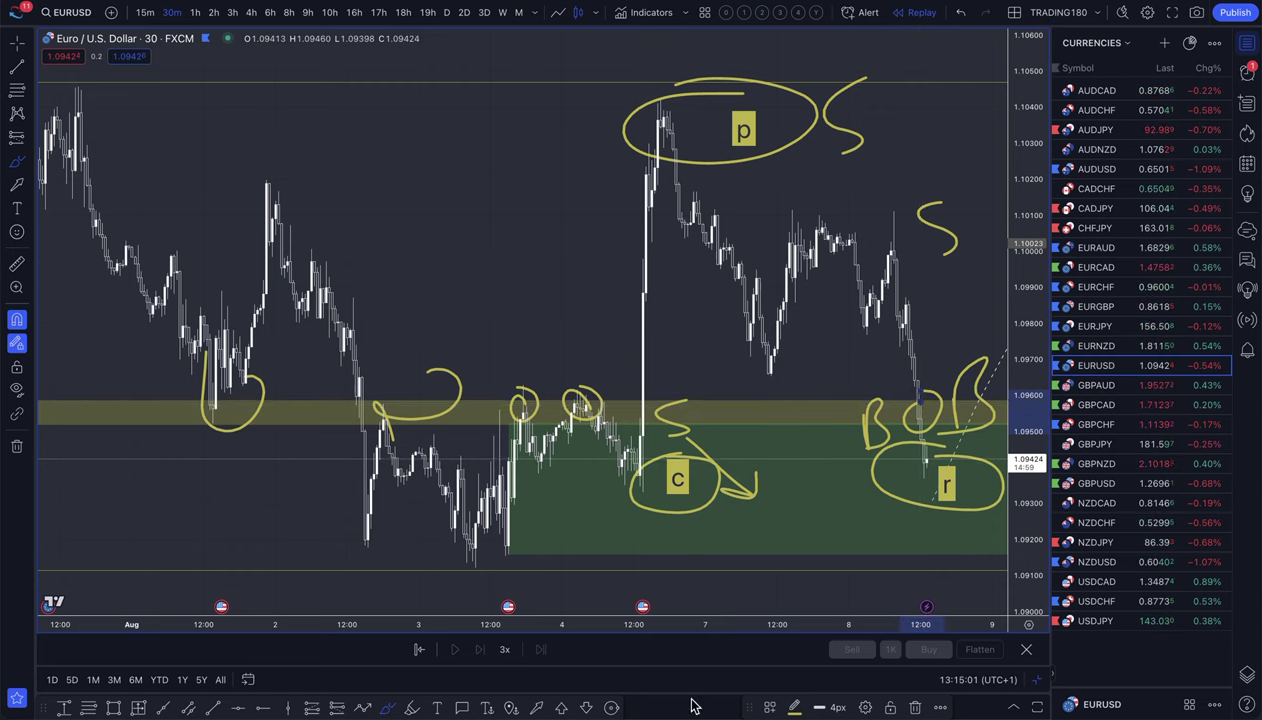
Draw a thin rectangle across the green zone from 3 August 20:00 to 9 August 13:00, between about 1.09383 and 1.09362.
left_click(114, 707)
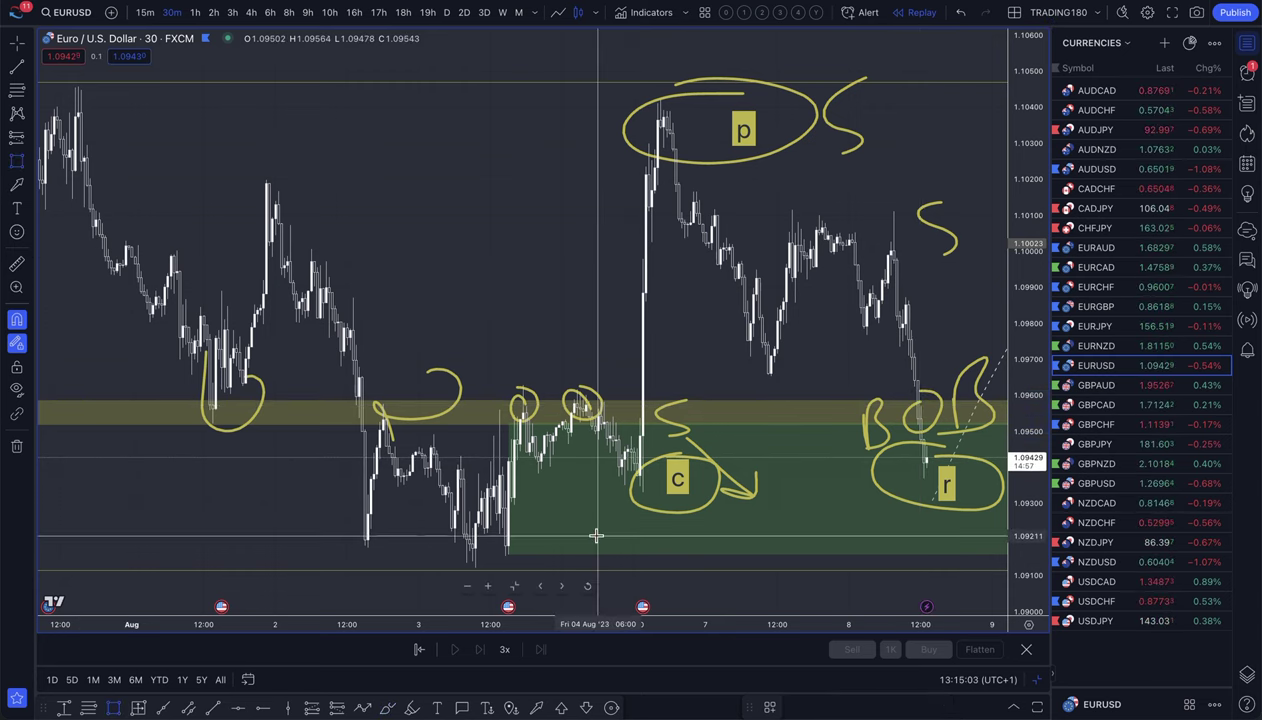
left_click_drag(535, 472, 985, 477)
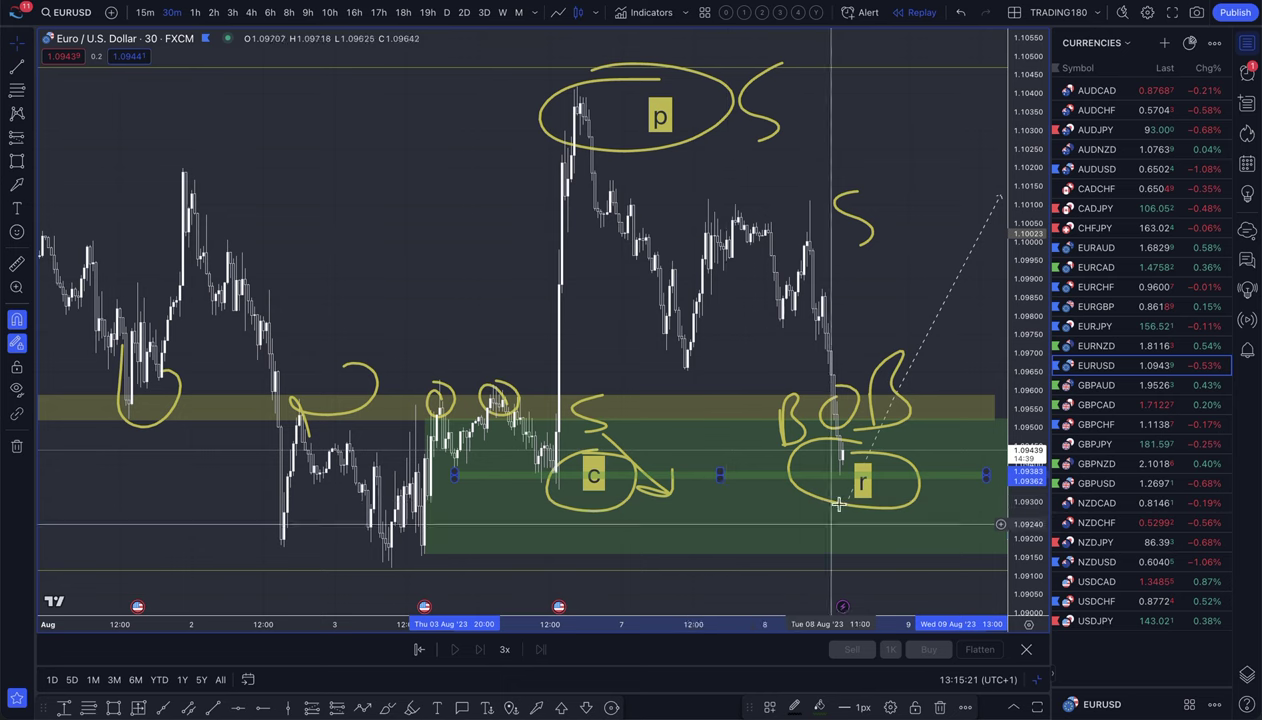
scroll(773, 497, "down", 2)
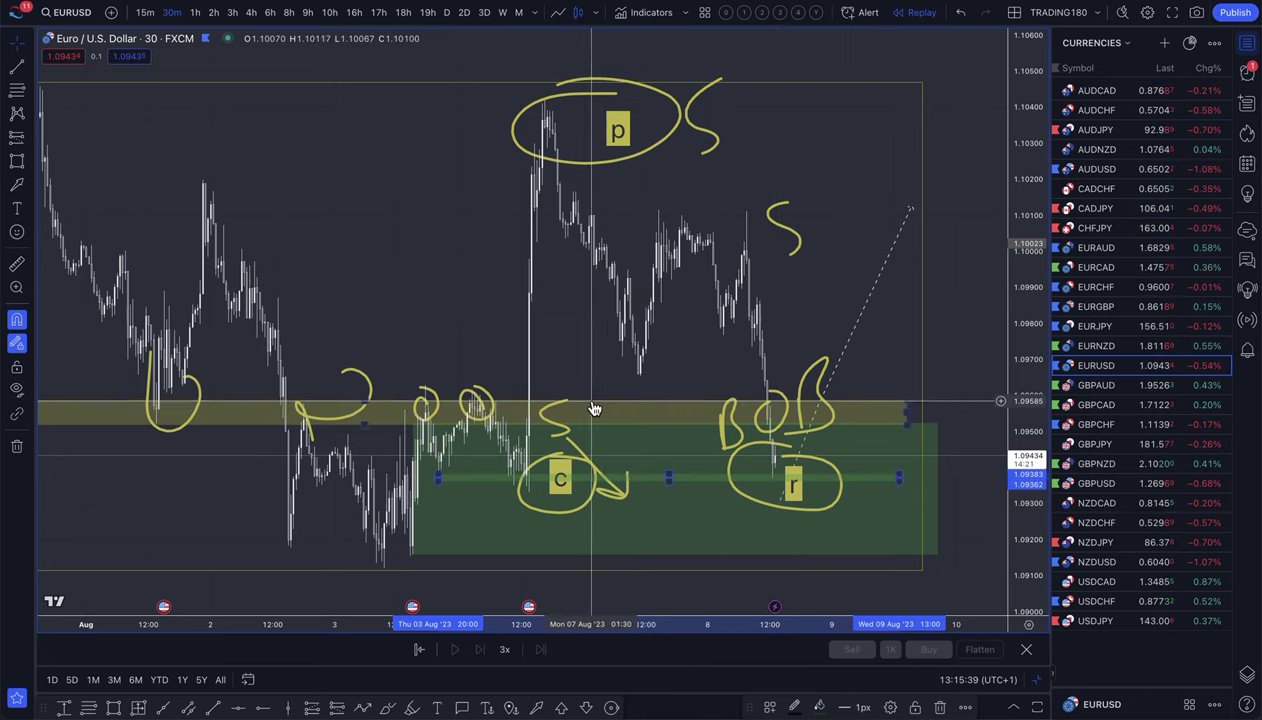
scroll(473, 340, "down", 3)
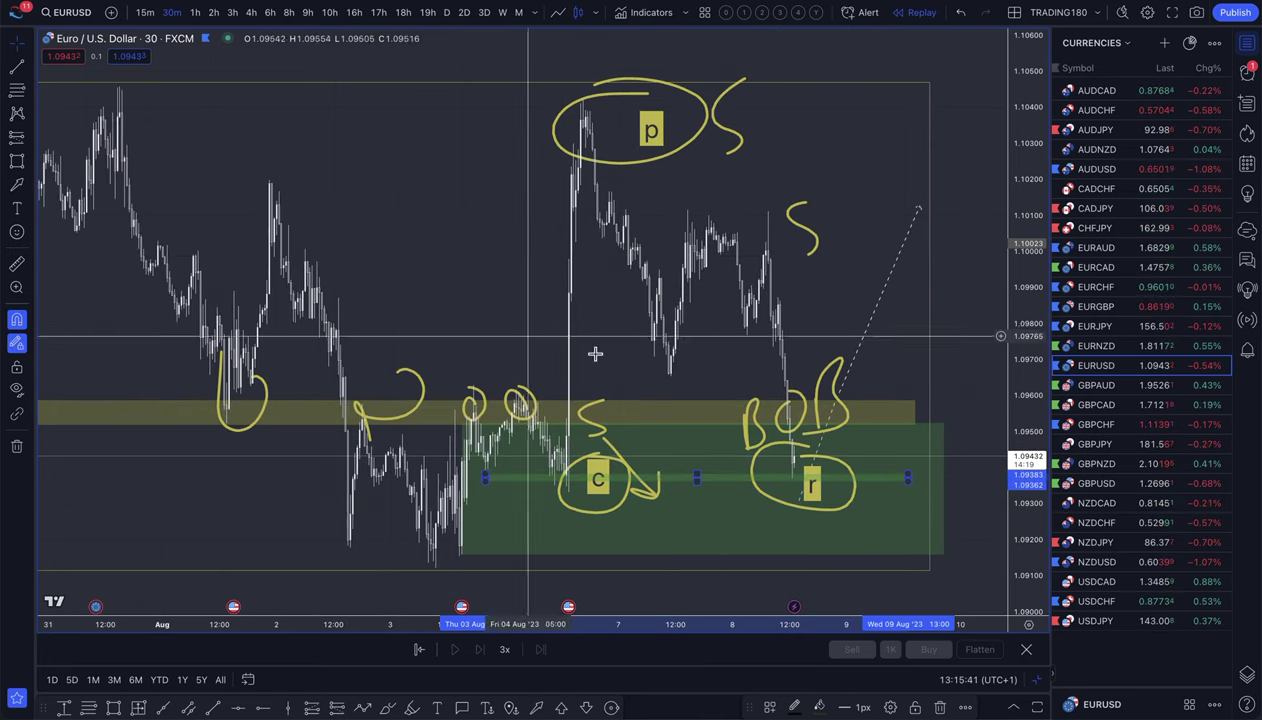
scroll(870, 370, "down", 4)
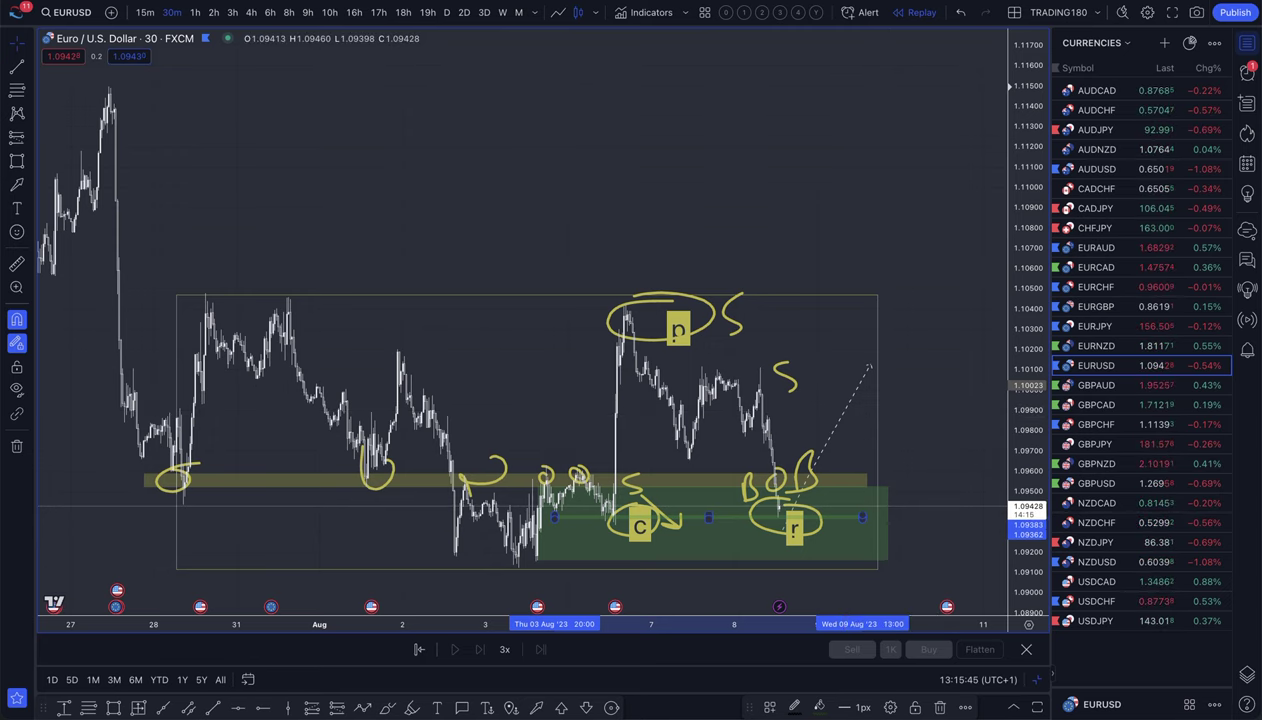
Switch to Discord and read the discussion-room post on the US inflation forecasts and the EURUSD long idea.
key("ctrl+Tab")
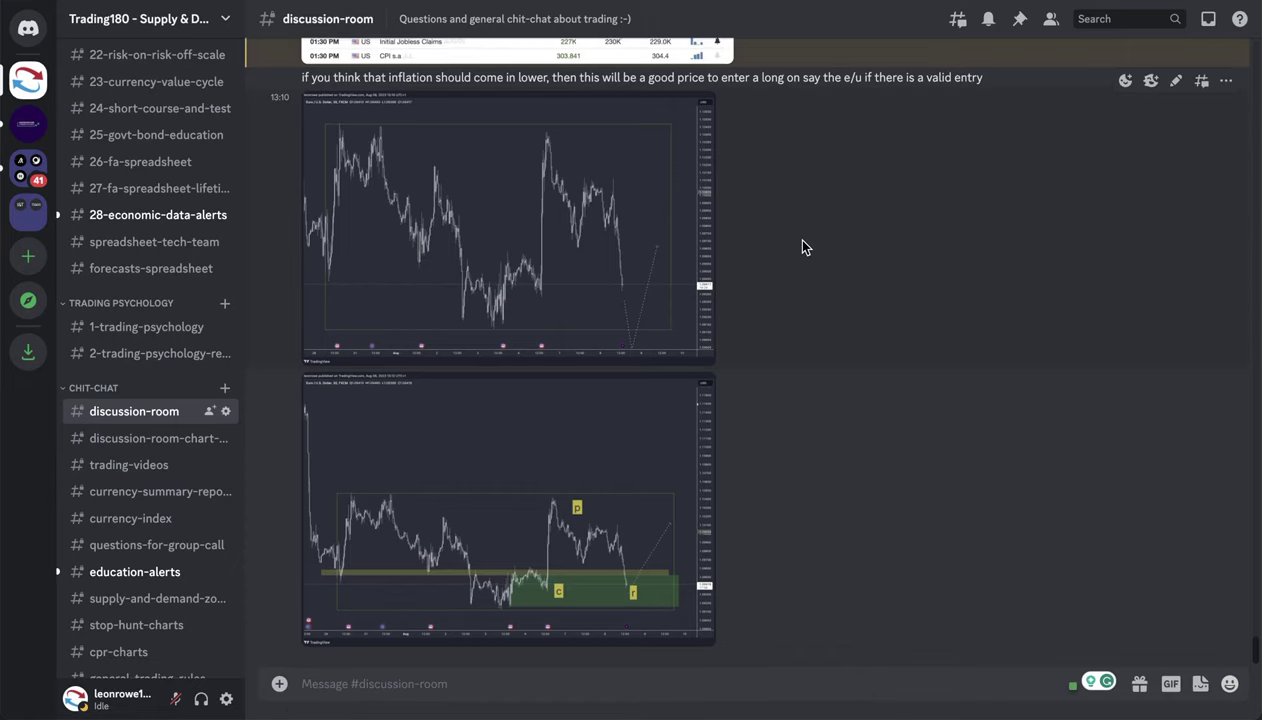
scroll(800, 248, "up", 3)
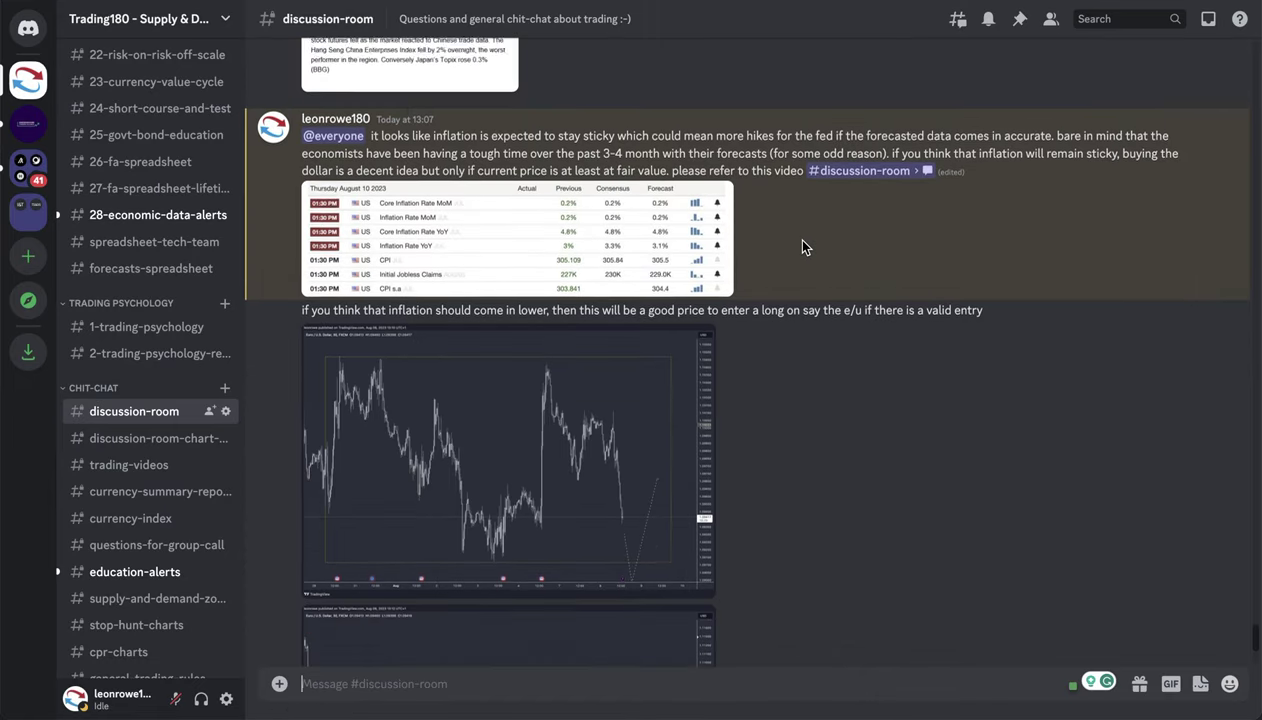
scroll(803, 245, "down", 1)
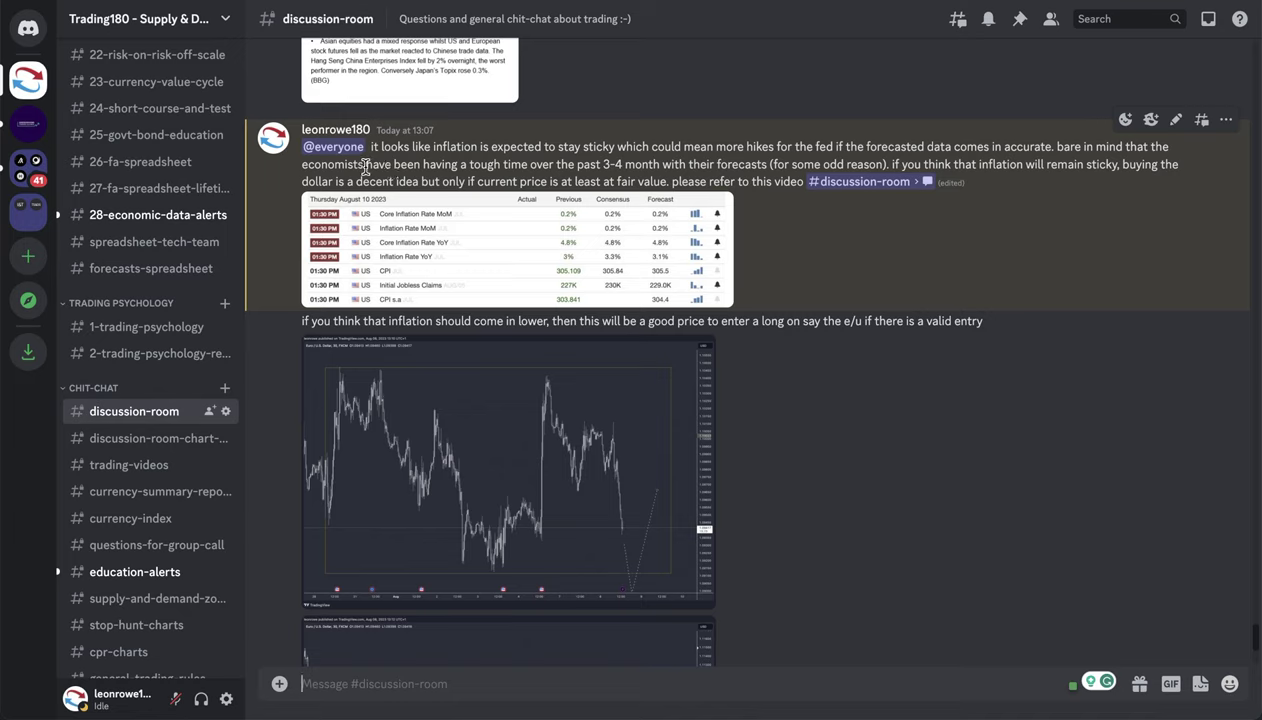
Highlight the post's passages on the economists' poor forecasts and on going long EURUSD if inflation comes in lower.
left_click_drag(365, 167, 859, 239)
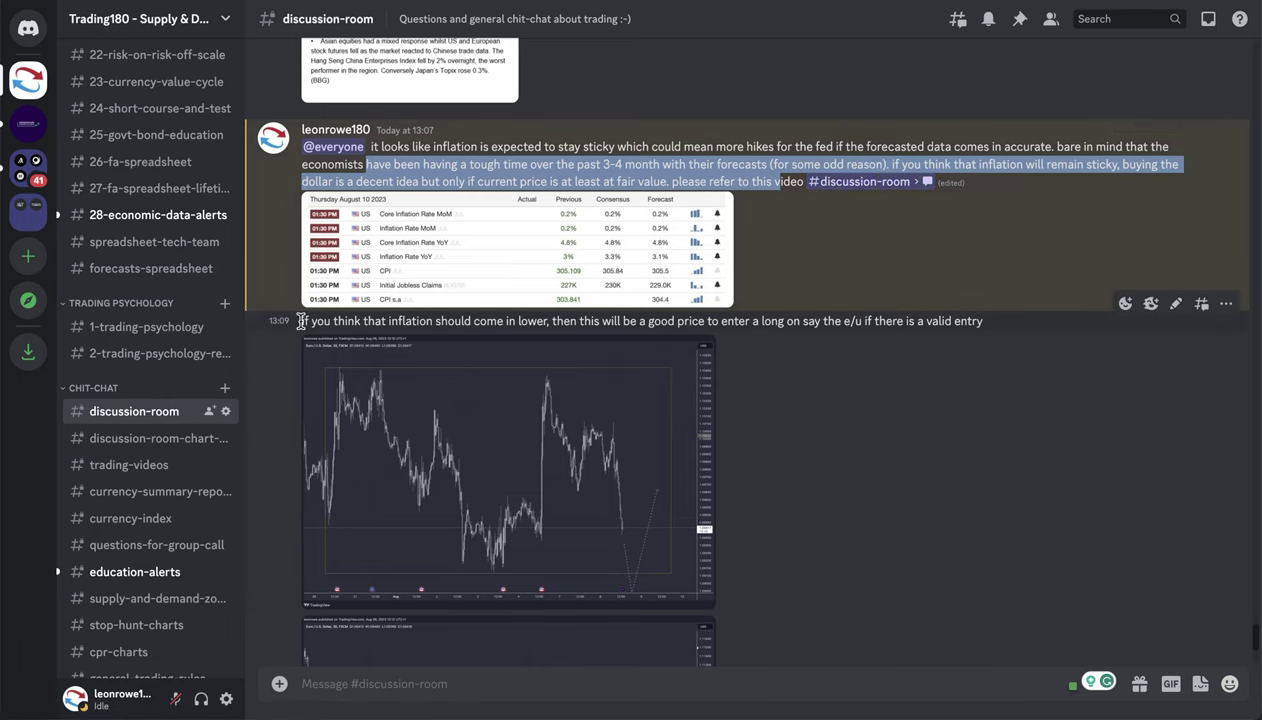
left_click_drag(301, 321, 594, 290)
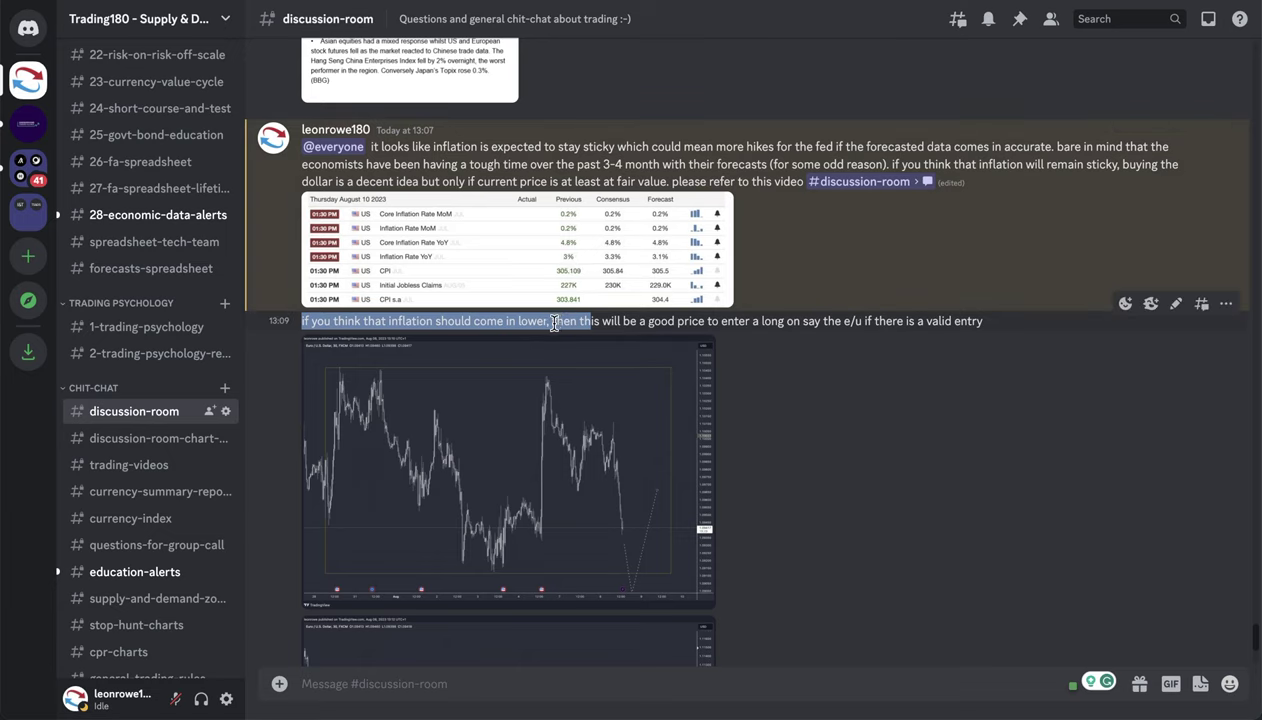
left_click_drag(553, 321, 975, 336)
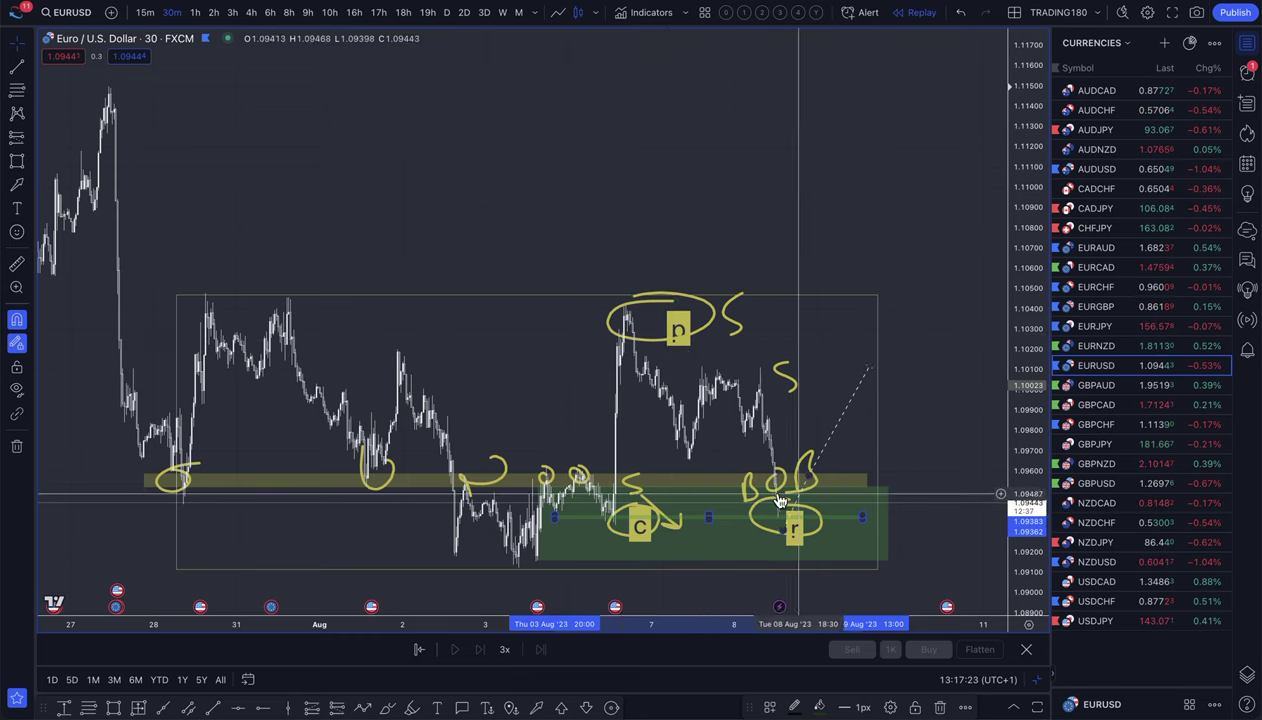
Switch back to TradingView and view the forecasts of the 10 August US inflation events on the EURUSD chart.
scroll(811, 538, "up", 4)
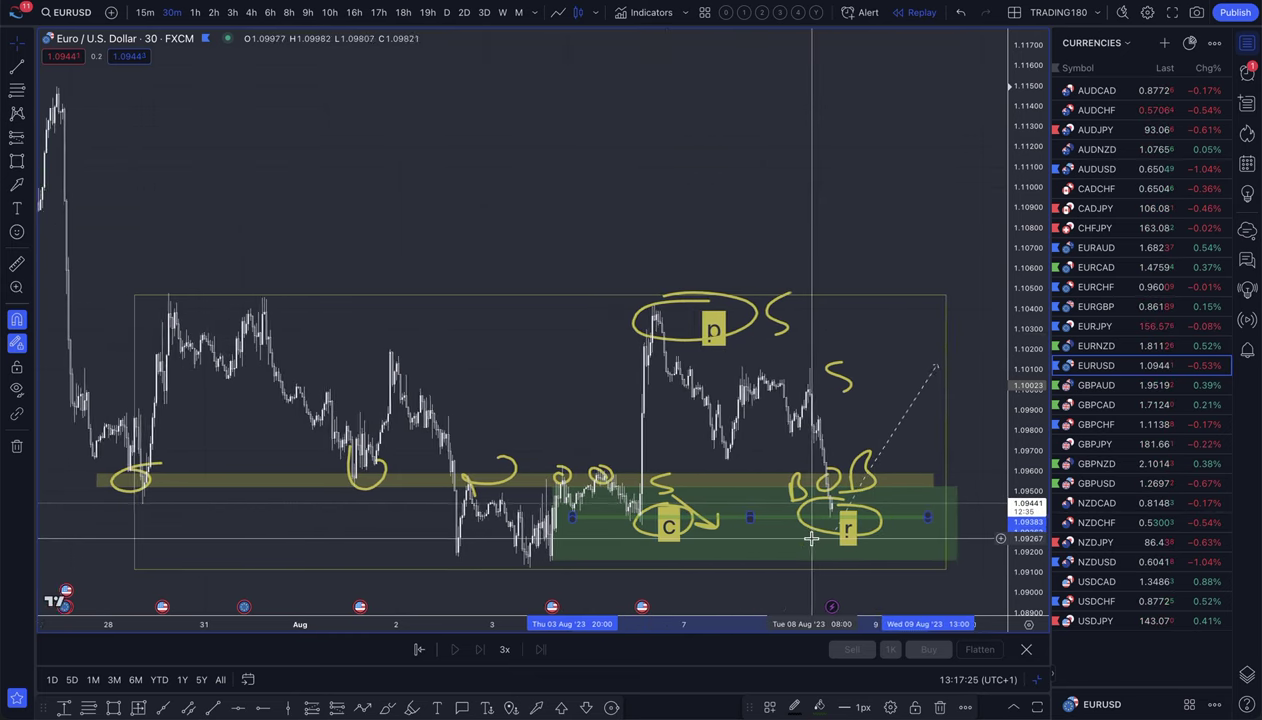
scroll(811, 535, "down", 1)
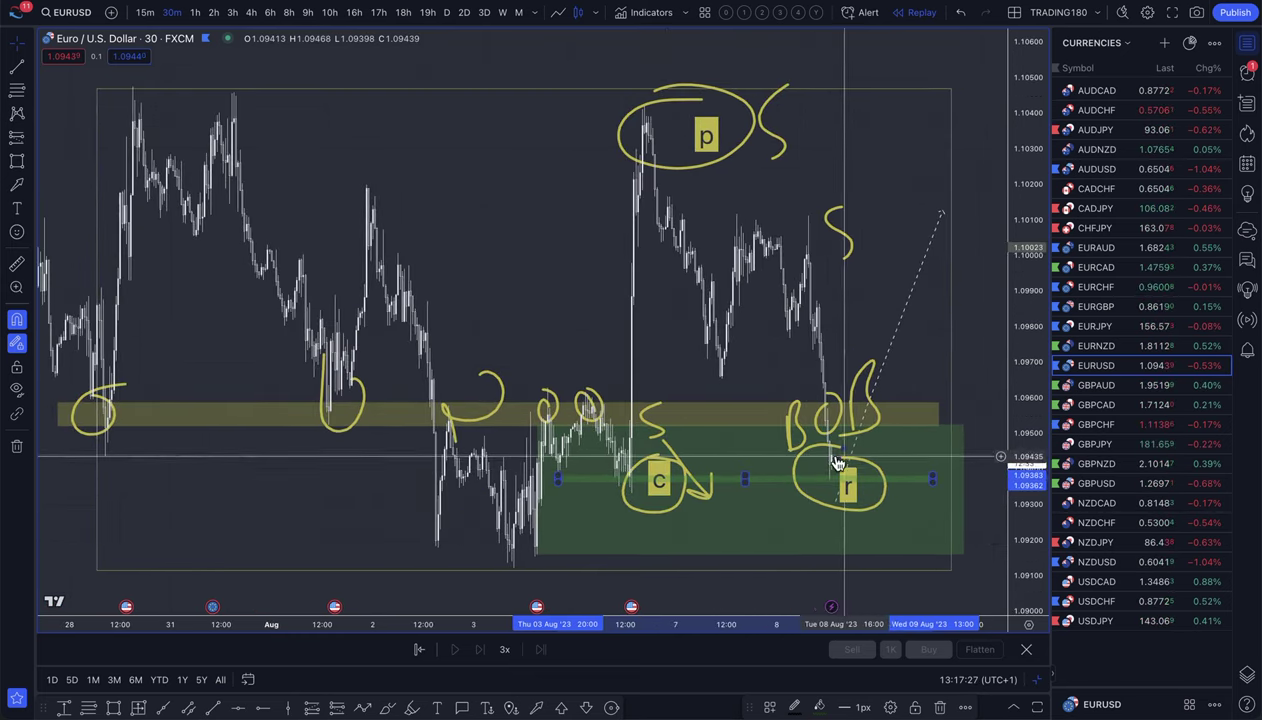
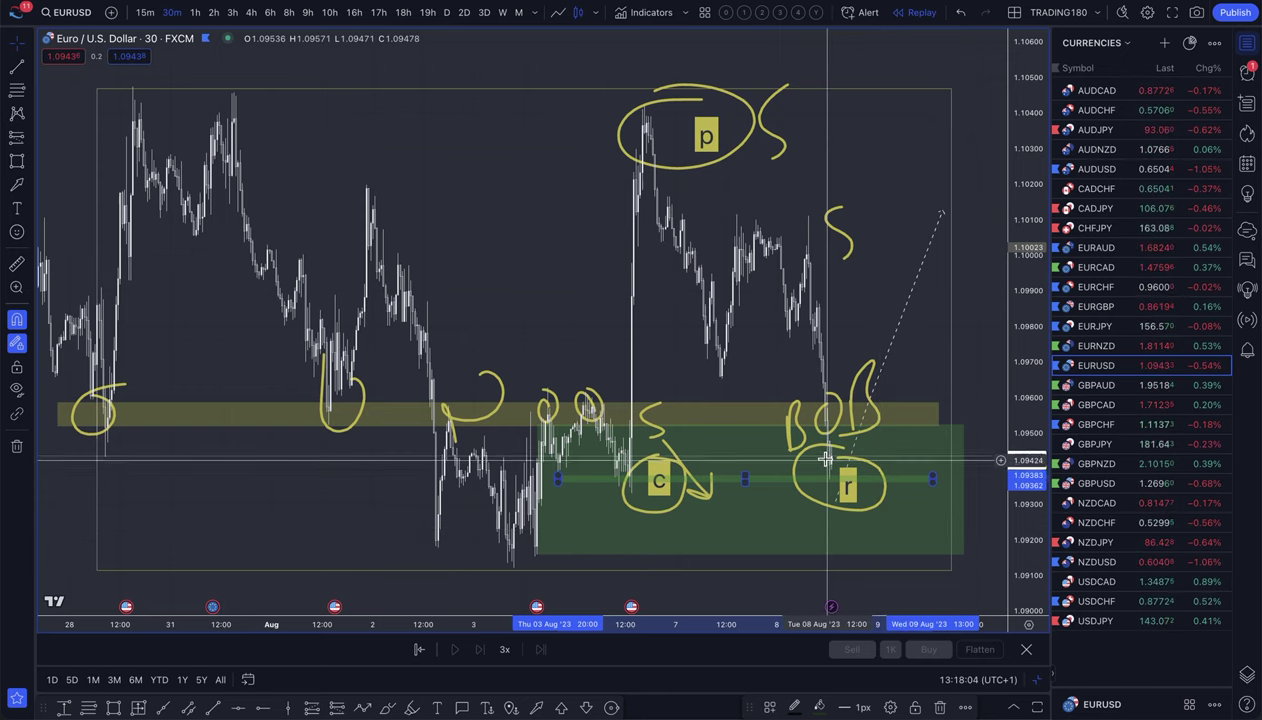
scroll(815, 490, "down", 2)
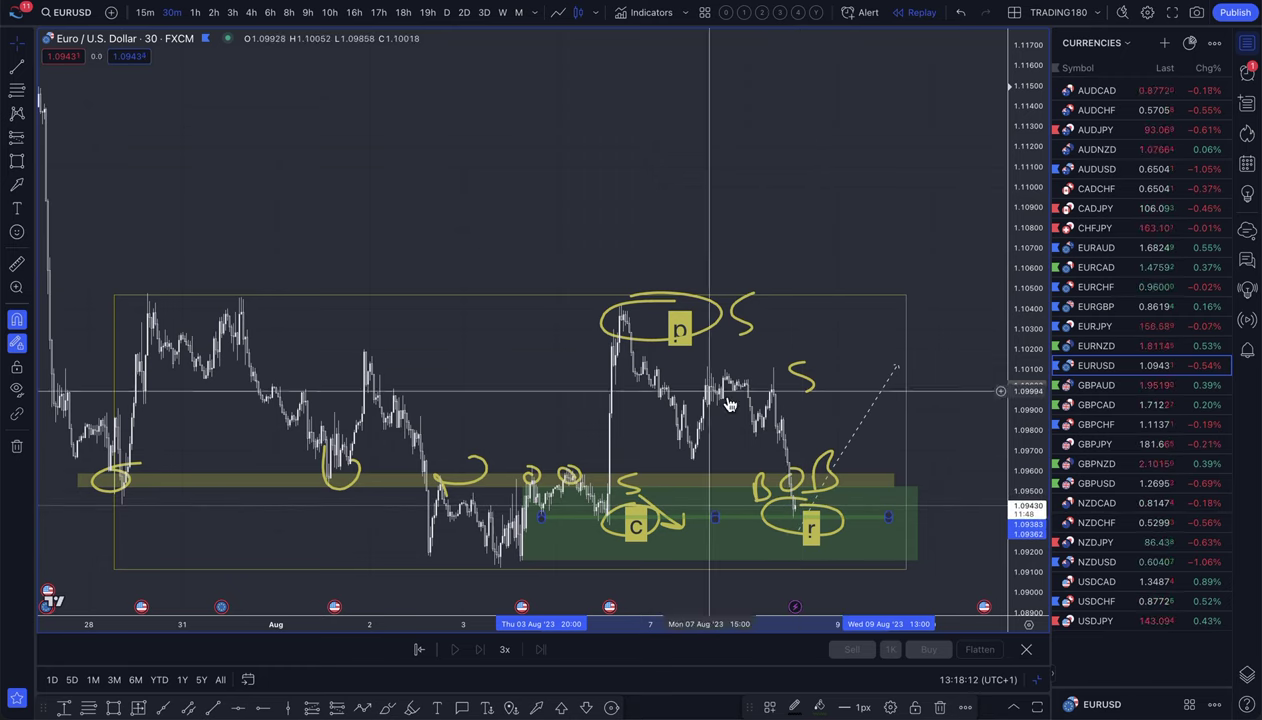
mouse_move(988, 611)
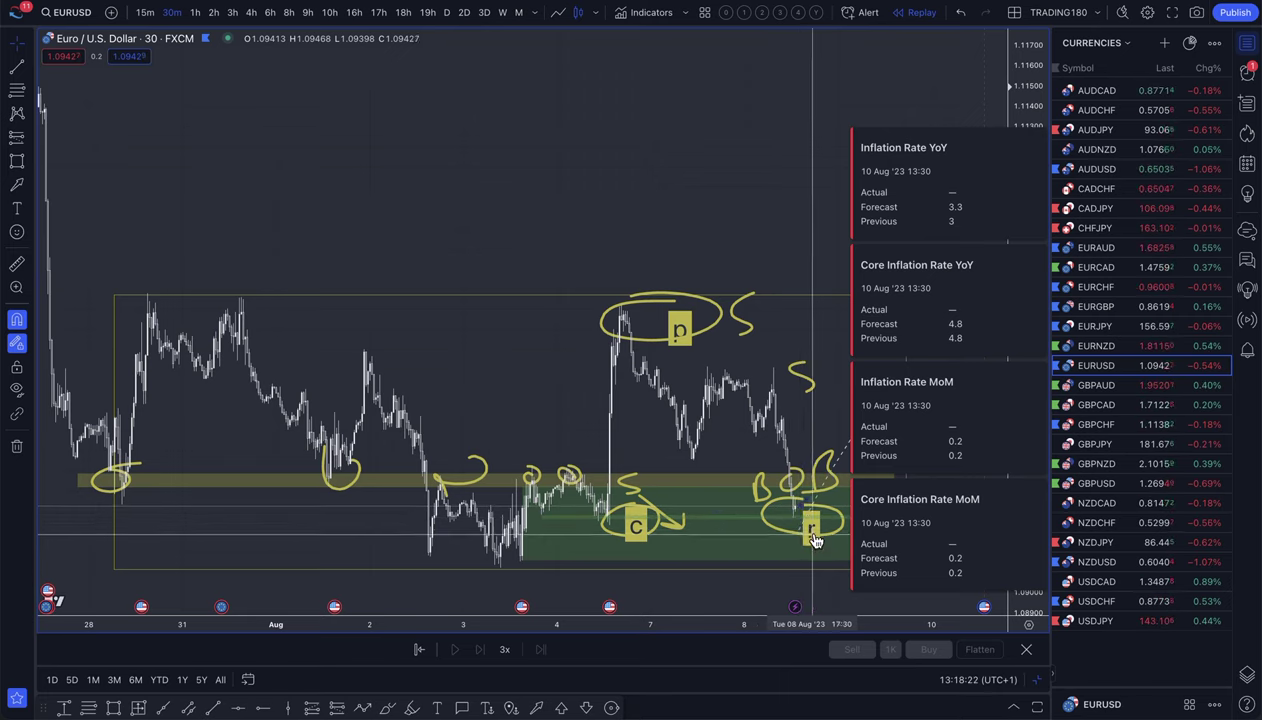
Redirect the dashed projection's end to about 1.0895 below the range, and draw a second dashed path from there up to about 1.0944.
scroll(845, 460, "down", 2)
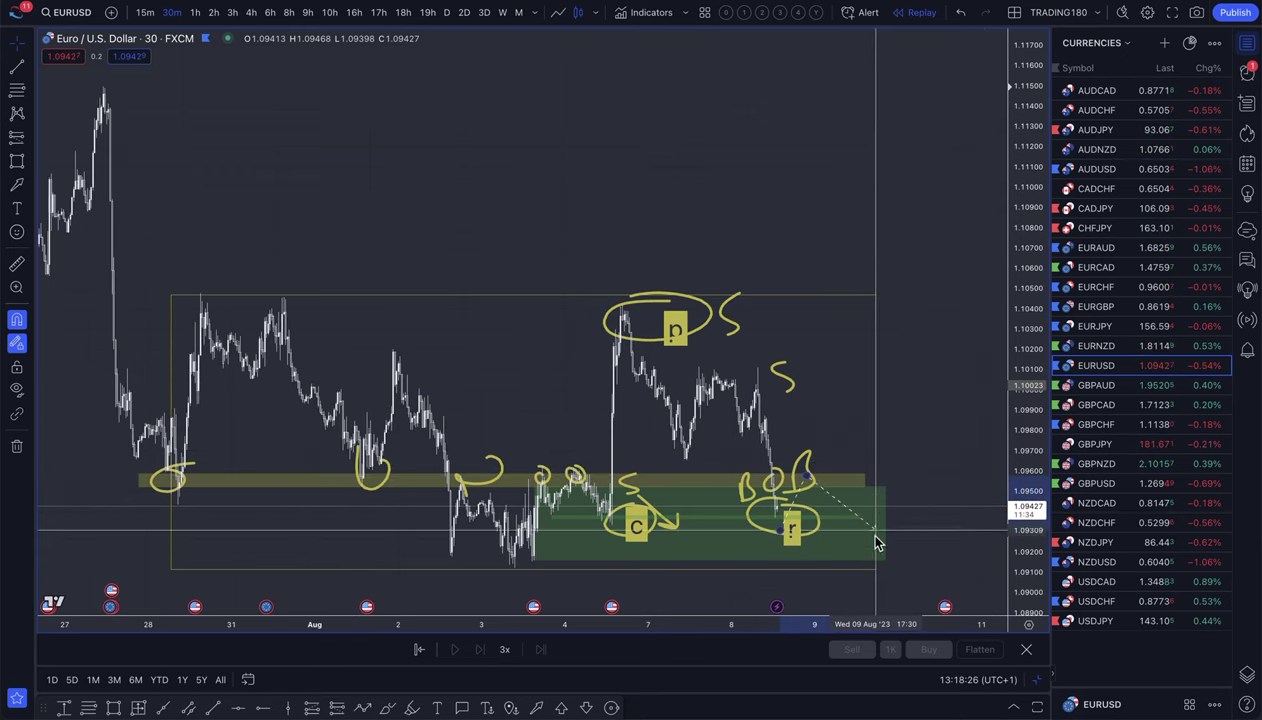
left_click(847, 598)
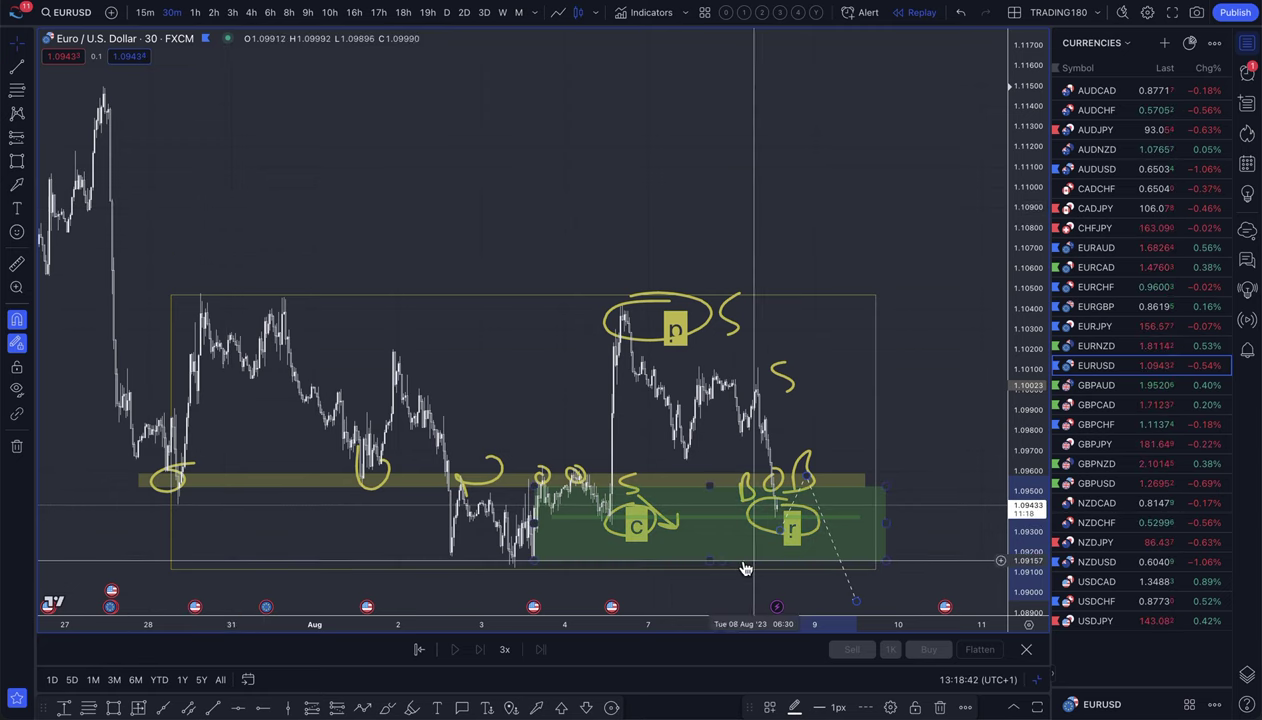
left_click(362, 707)
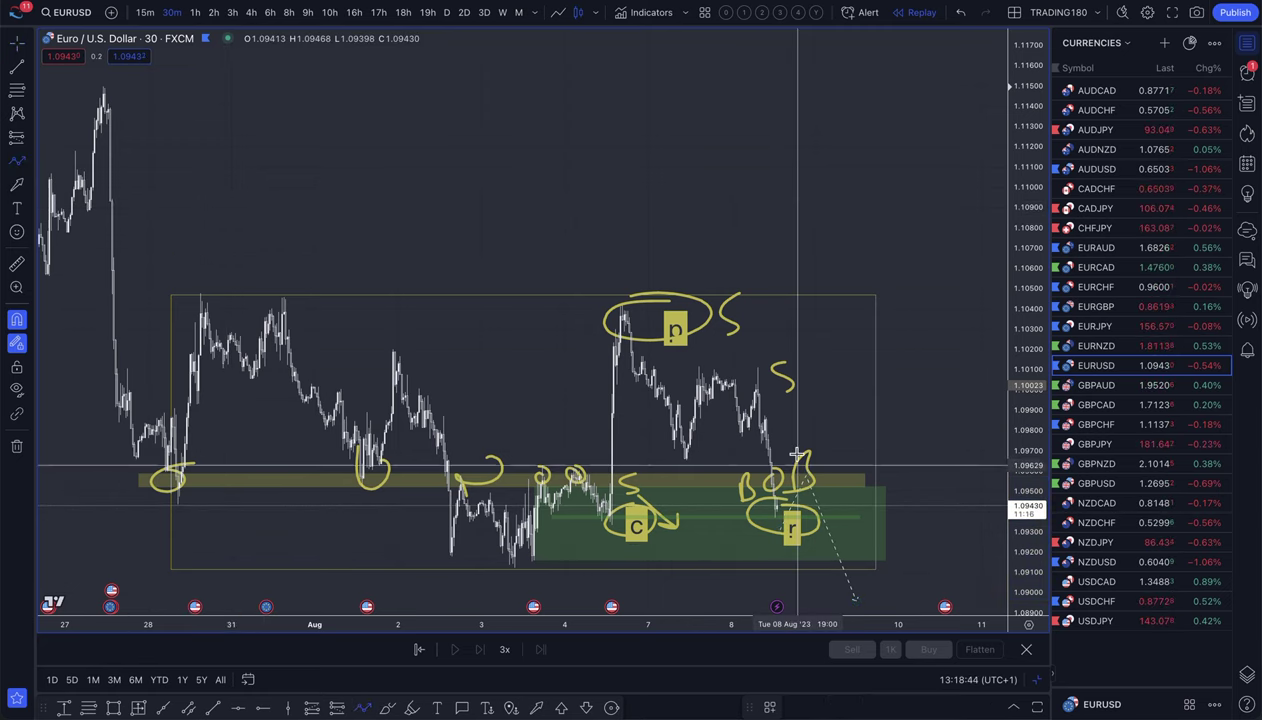
left_click(855, 601)
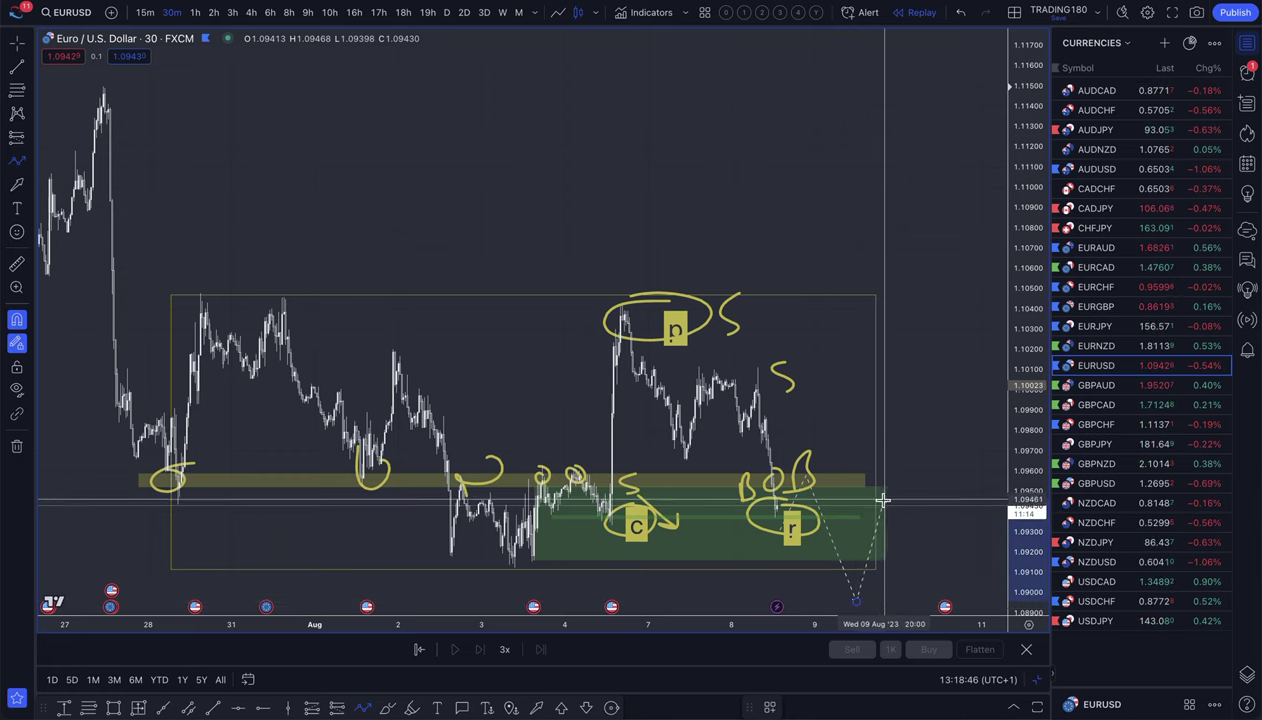
left_click(881, 504)
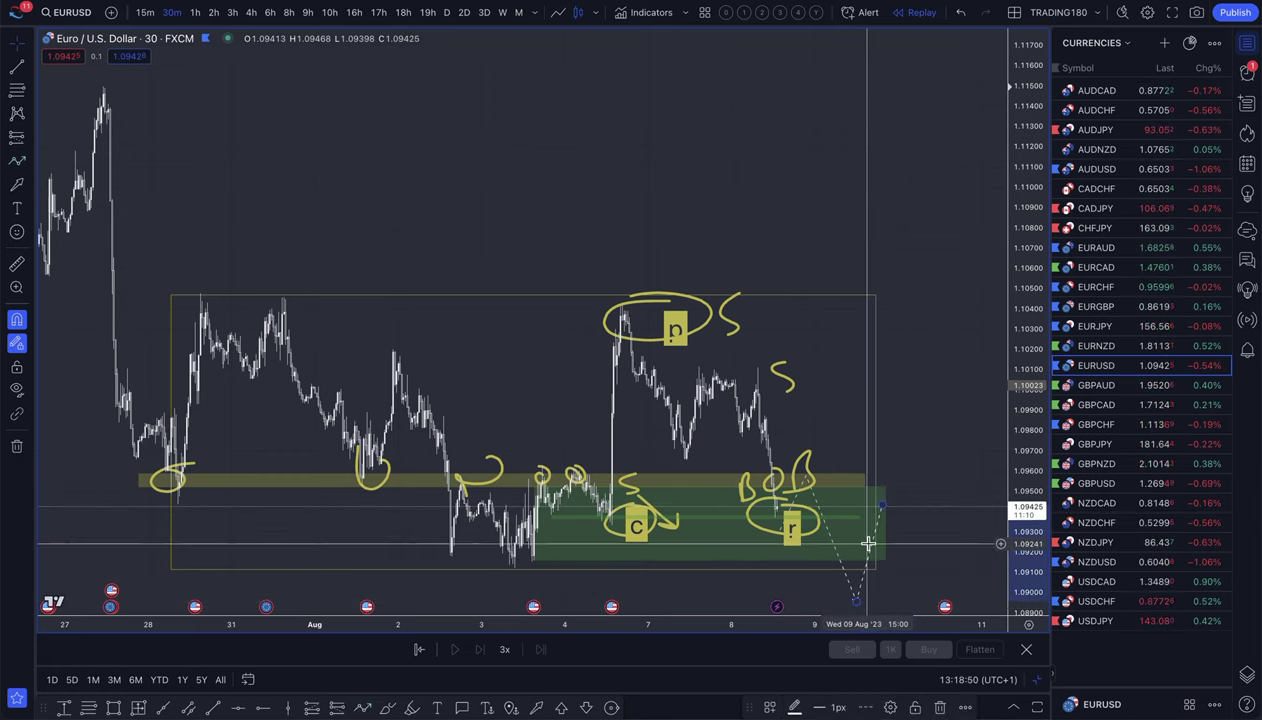
Stretch the second dashed path's upper end above the range to about 1.1083 on 10 August.
left_click_drag(881, 510, 893, 476)
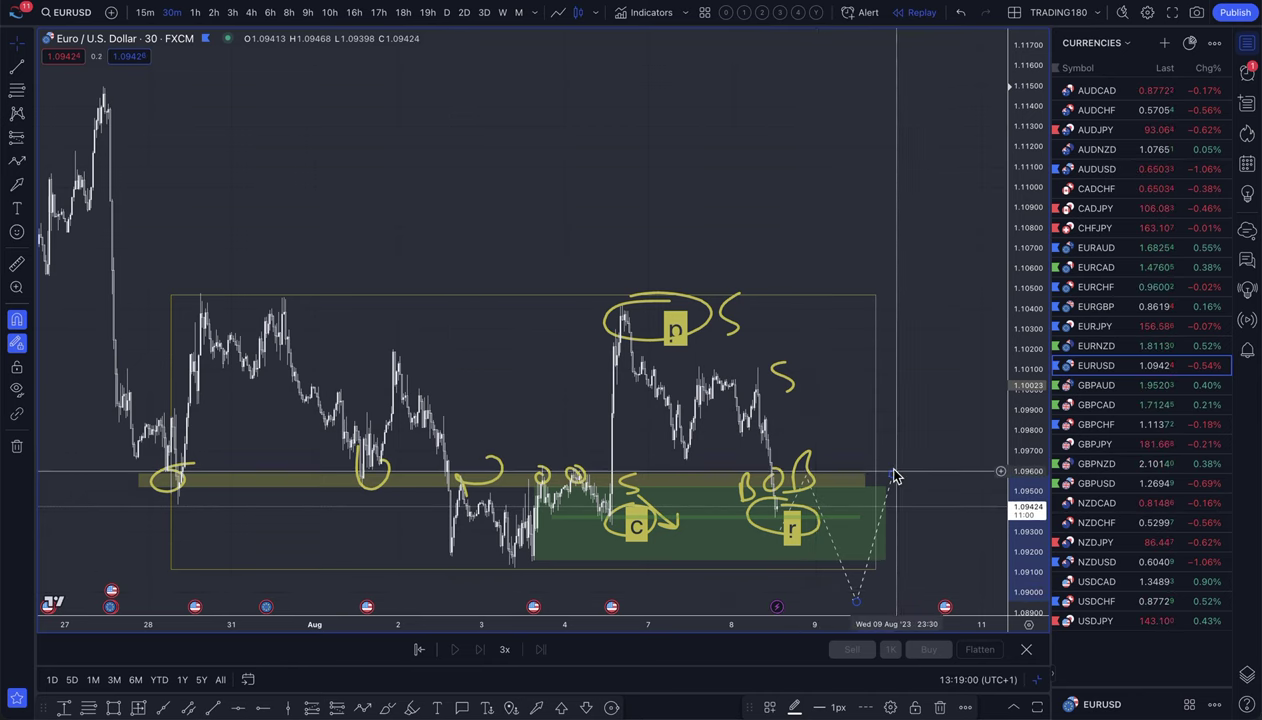
left_click_drag(902, 472, 952, 307)
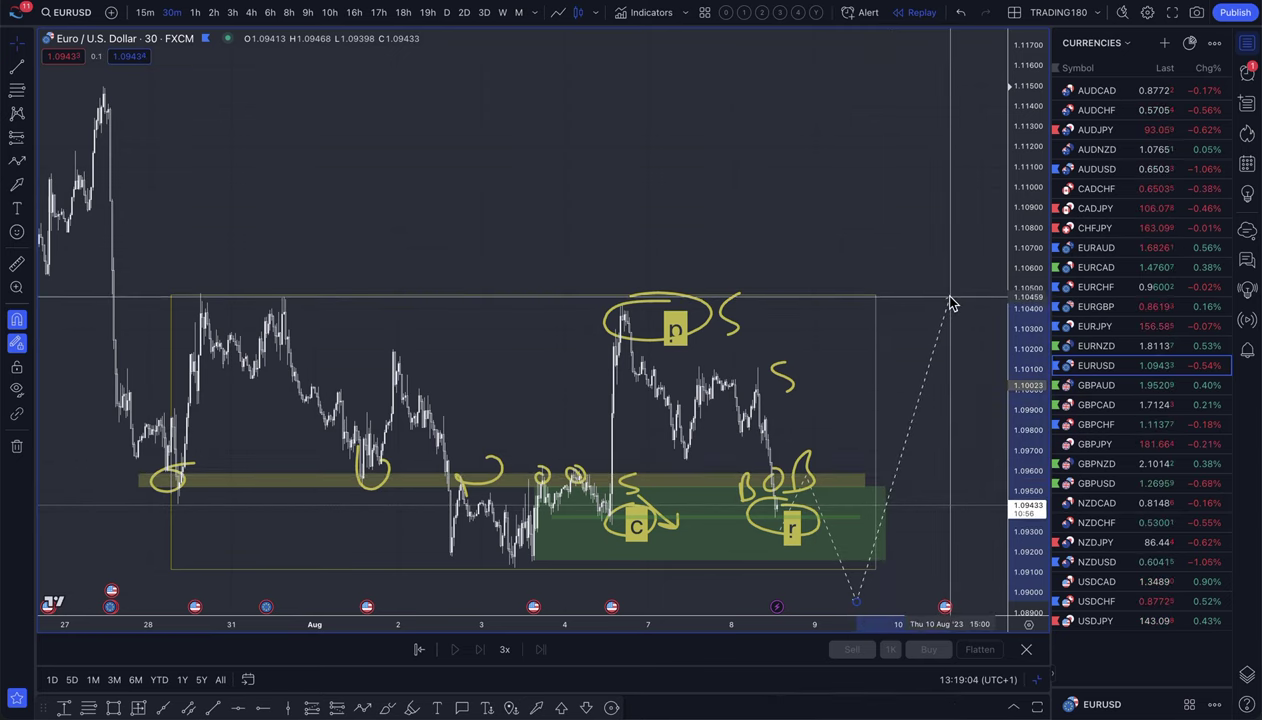
left_click_drag(952, 302, 953, 219)
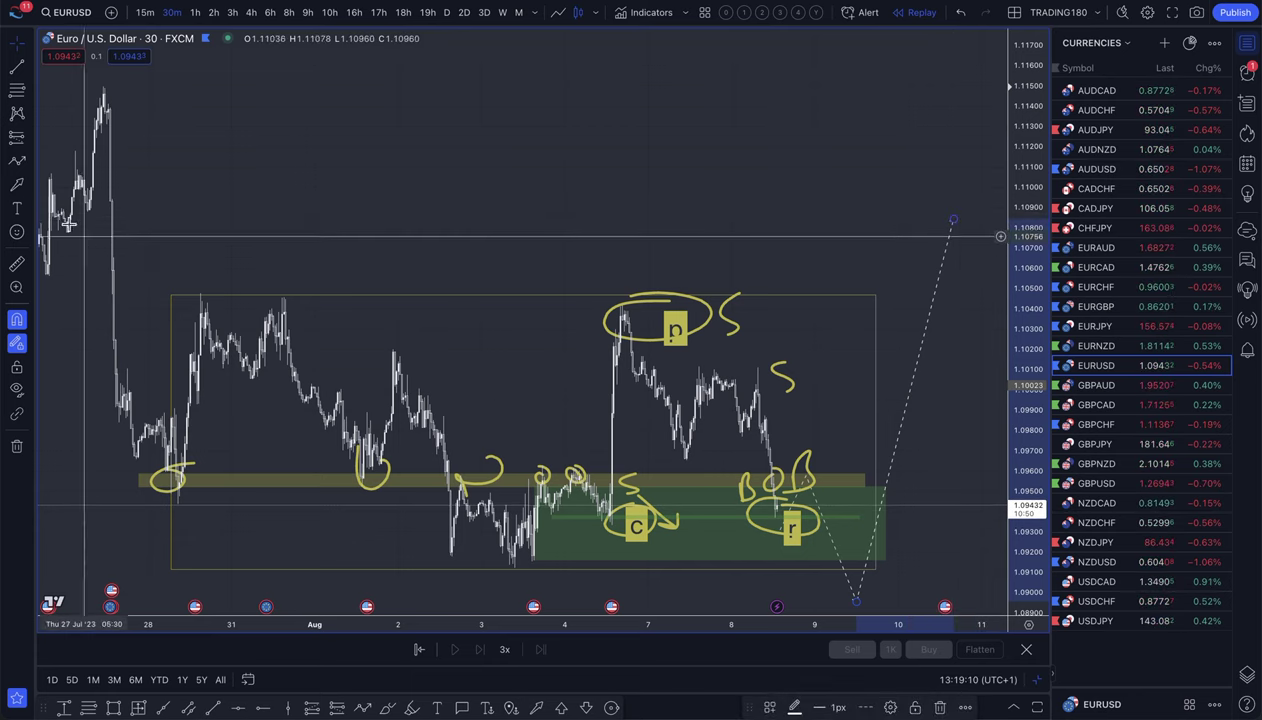
Draw a yellow upward arrow marker at 28 July 02:30, from 1.10482 at the range's upper edge to 1.11283.
key("alt+b")
left_click_drag(158, 291, 155, 130)
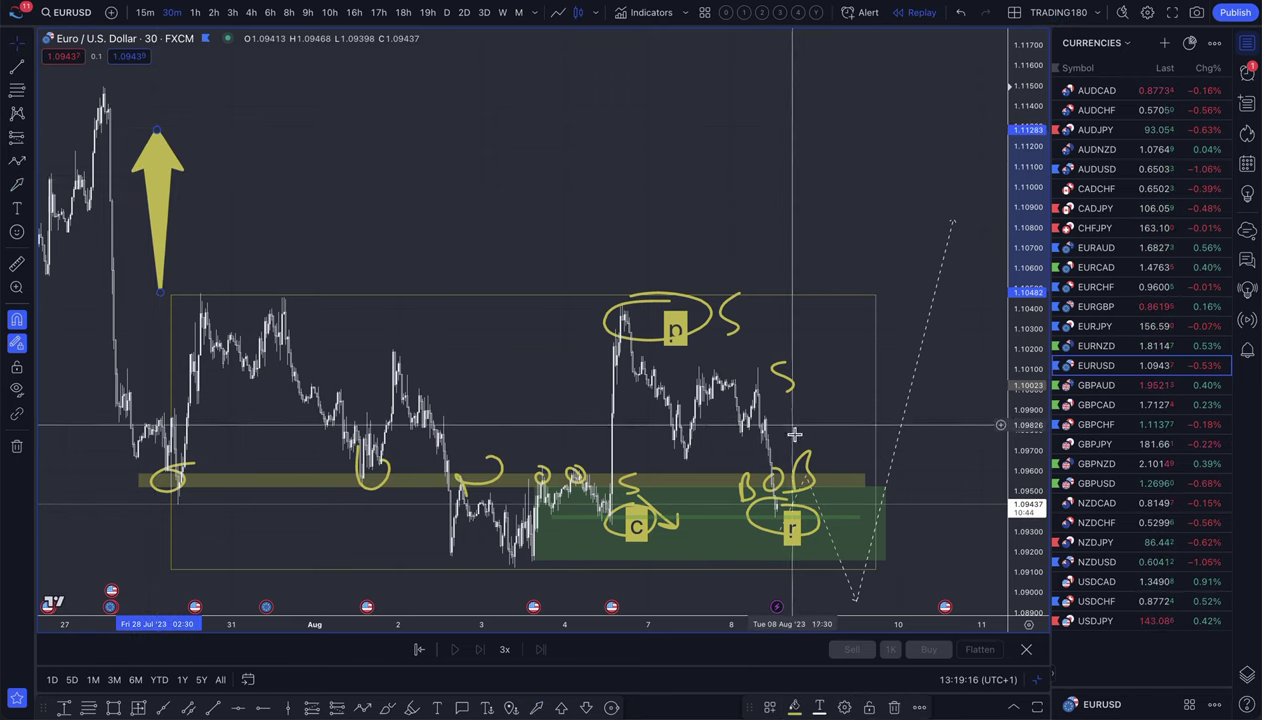
scroll(778, 420, "up", 5)
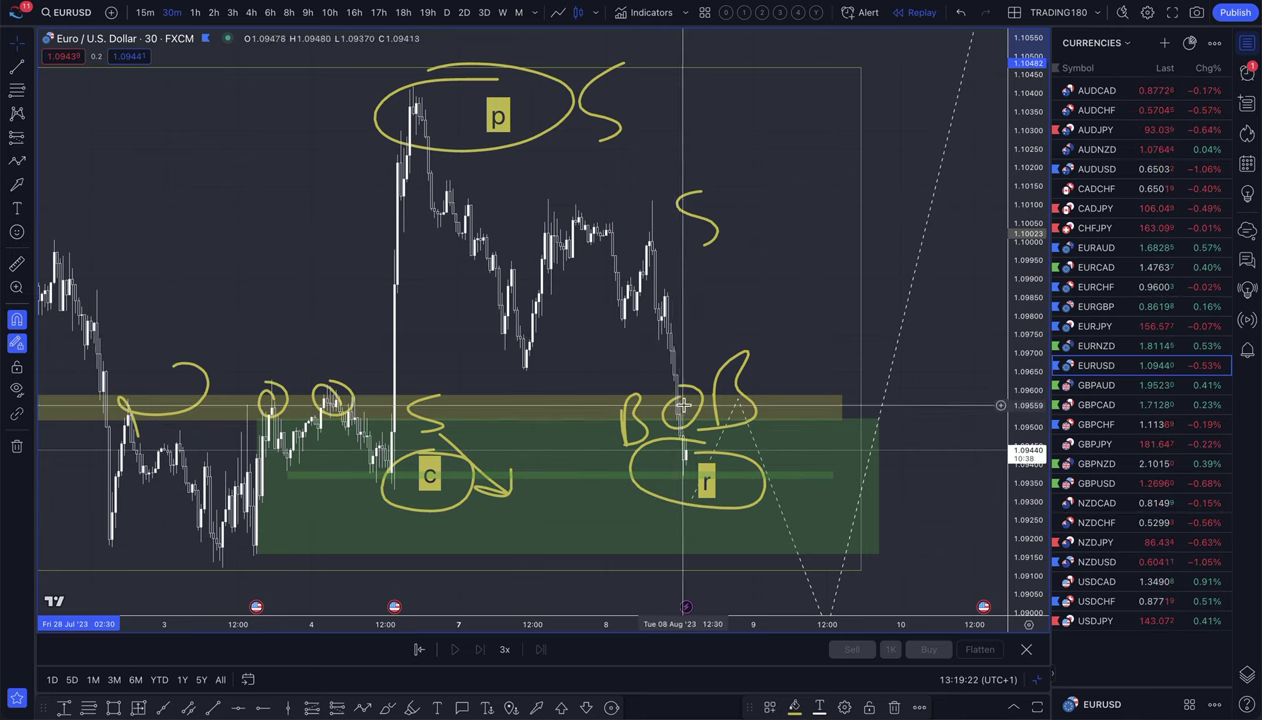
scroll(690, 453, "down", 4)
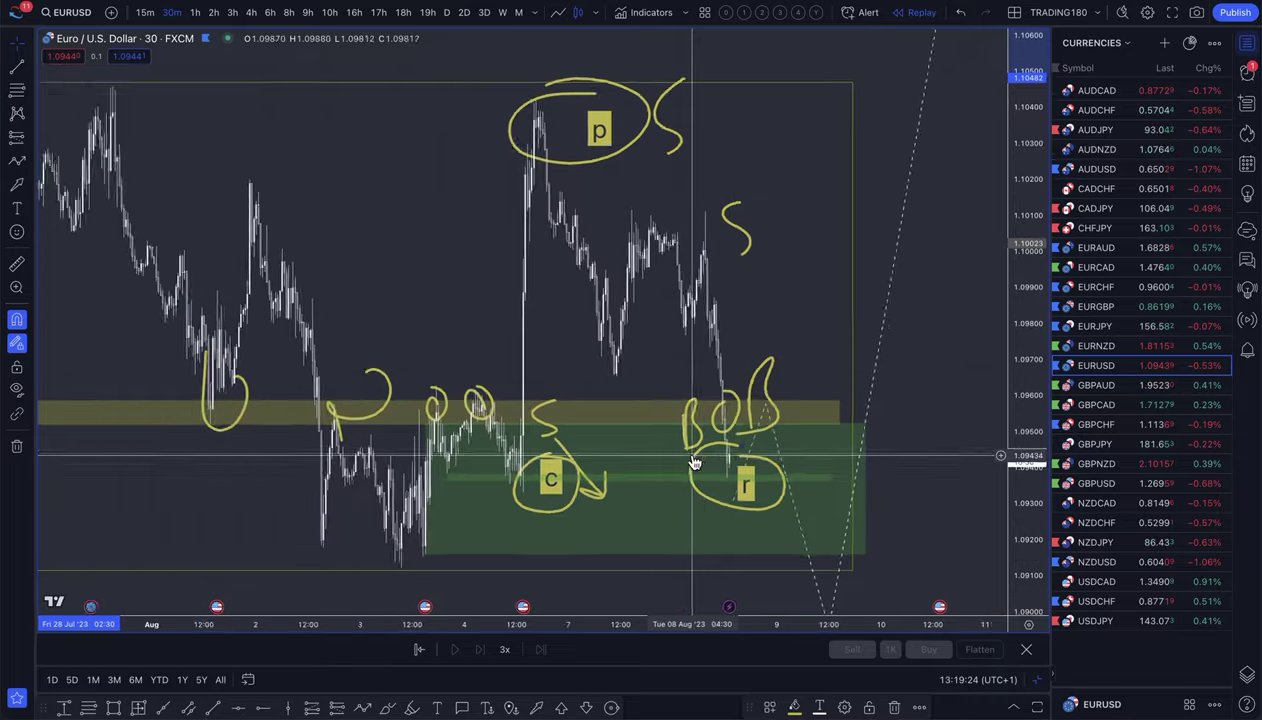
scroll(690, 455, "left", 3)
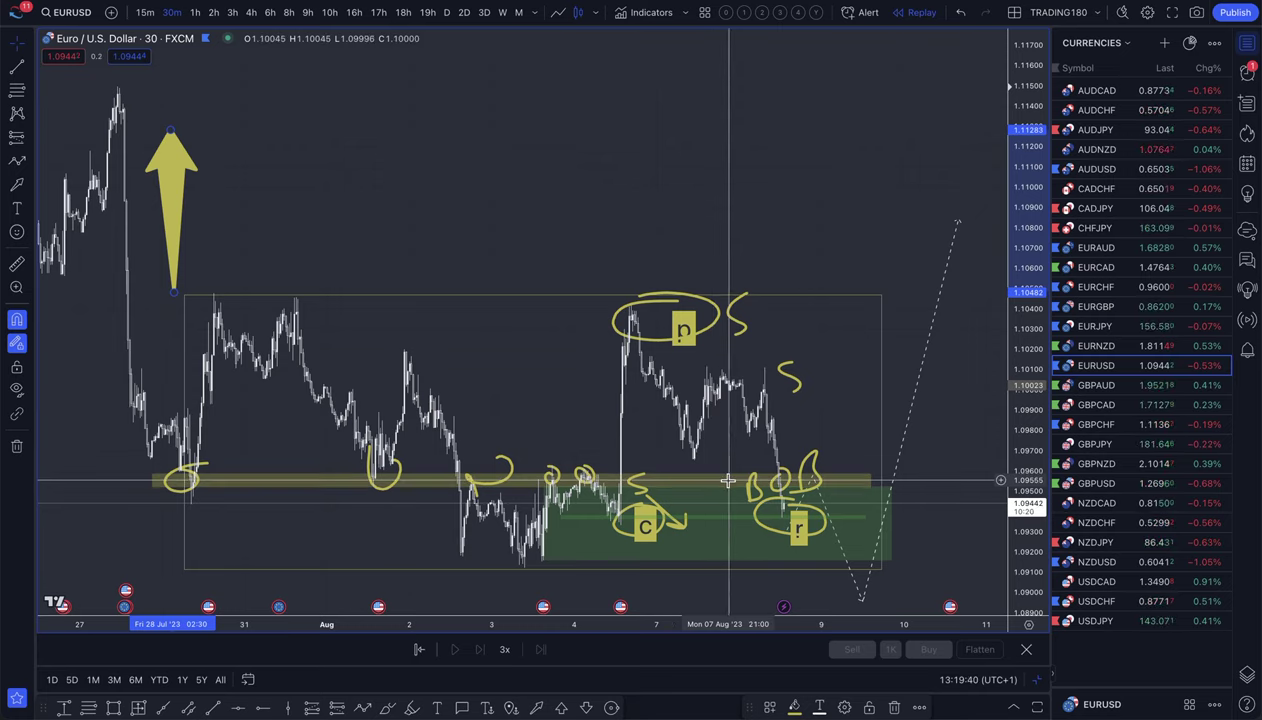
left_click_drag(750, 487, 795, 497)
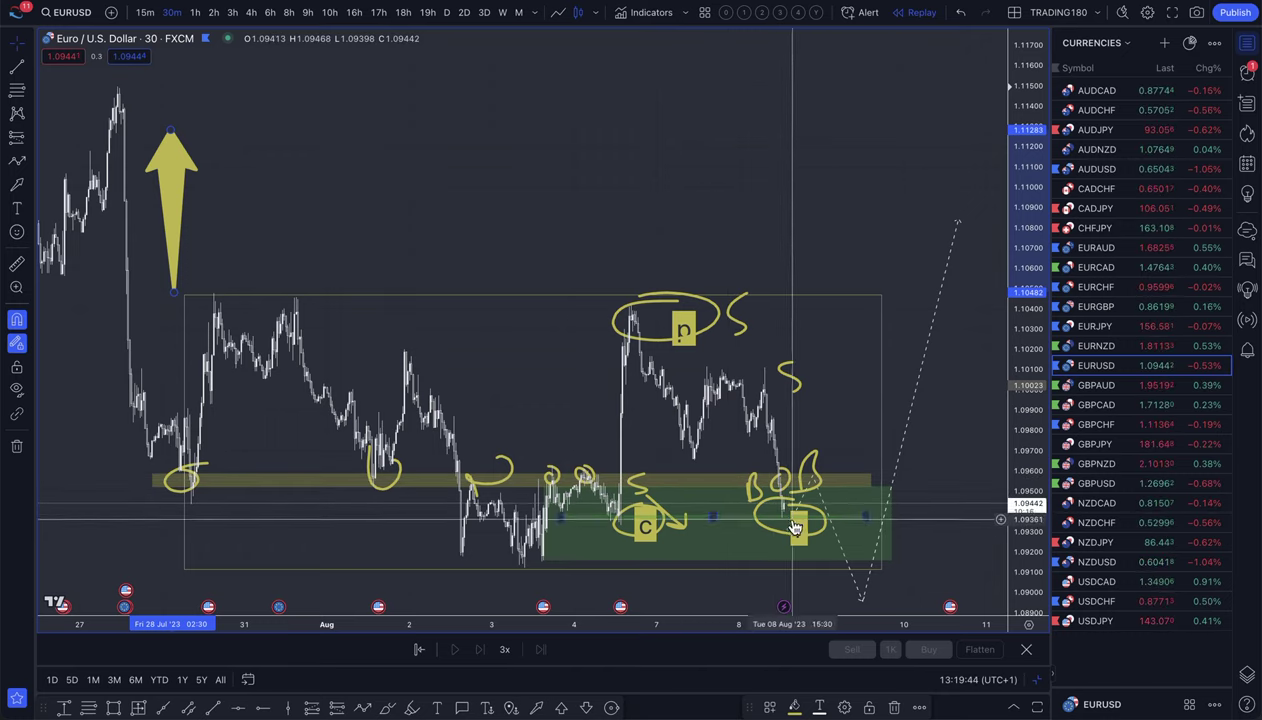